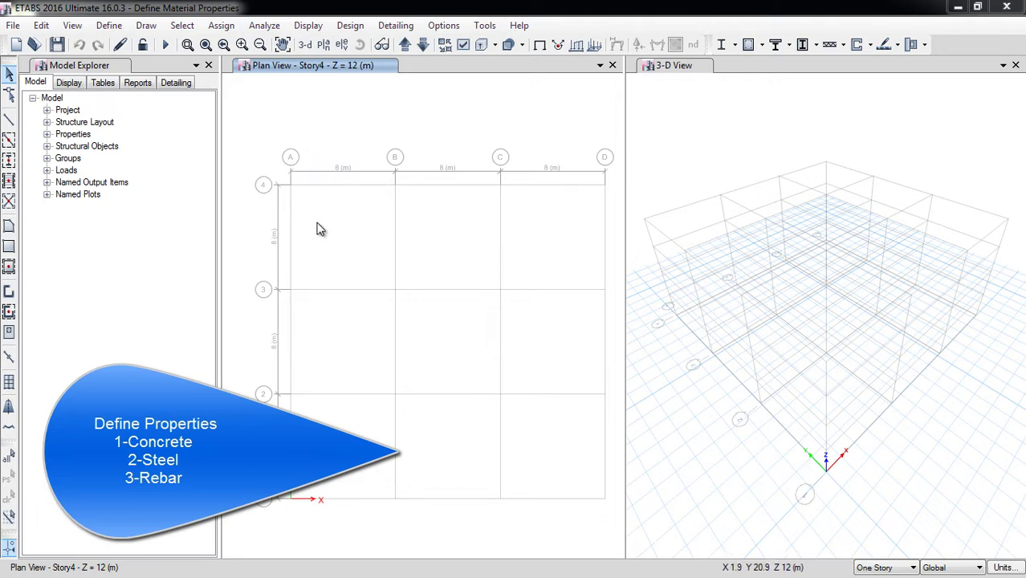
- Open Define Materials, listing A992Fy50, 4000Psi, A615Gr60 and A416Gr270
{"action": "left_click", "coordinate": [110, 25]}
{"action": "left_click", "coordinate": [110, 26]}
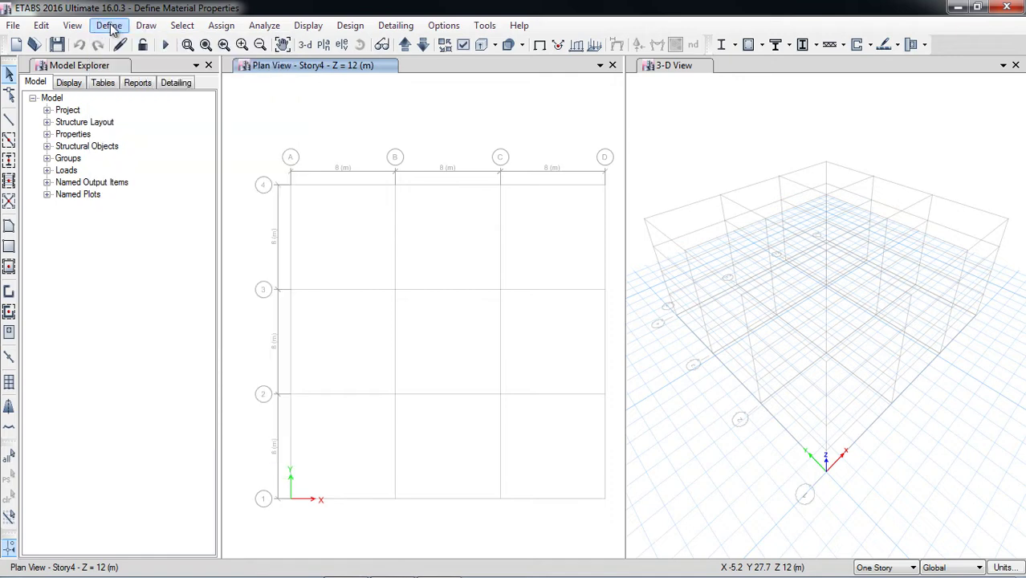
{"action": "left_click", "coordinate": [110, 26]}
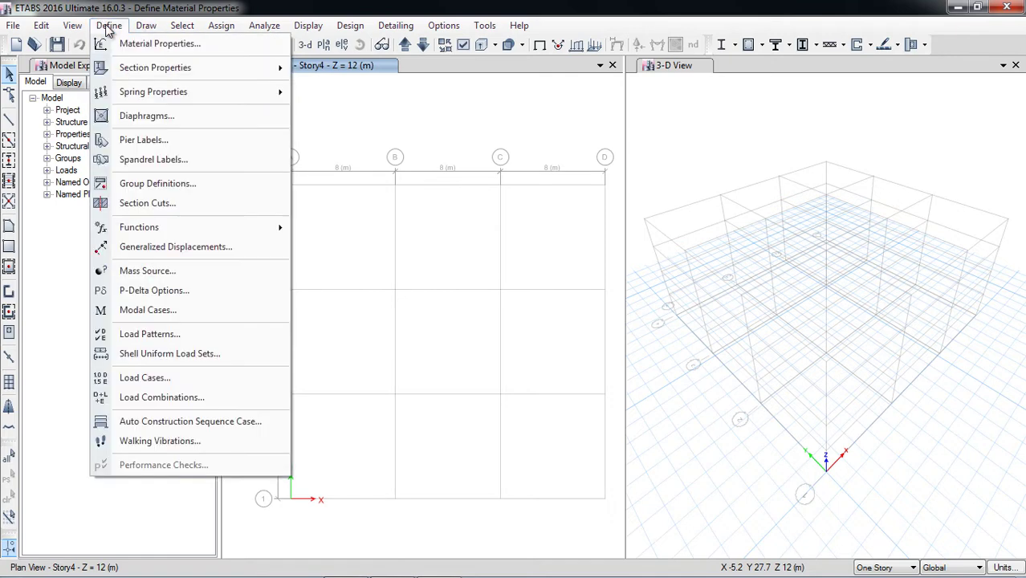
{"action": "left_click", "coordinate": [141, 46]}
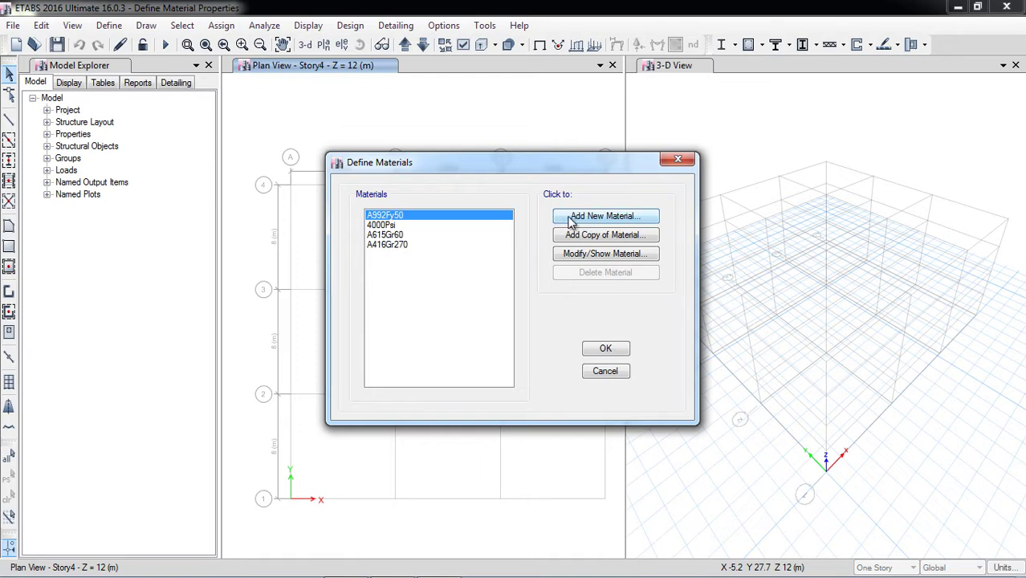
- Start a new material with region United States and material type Concrete
{"action": "left_click", "coordinate": [592, 221]}
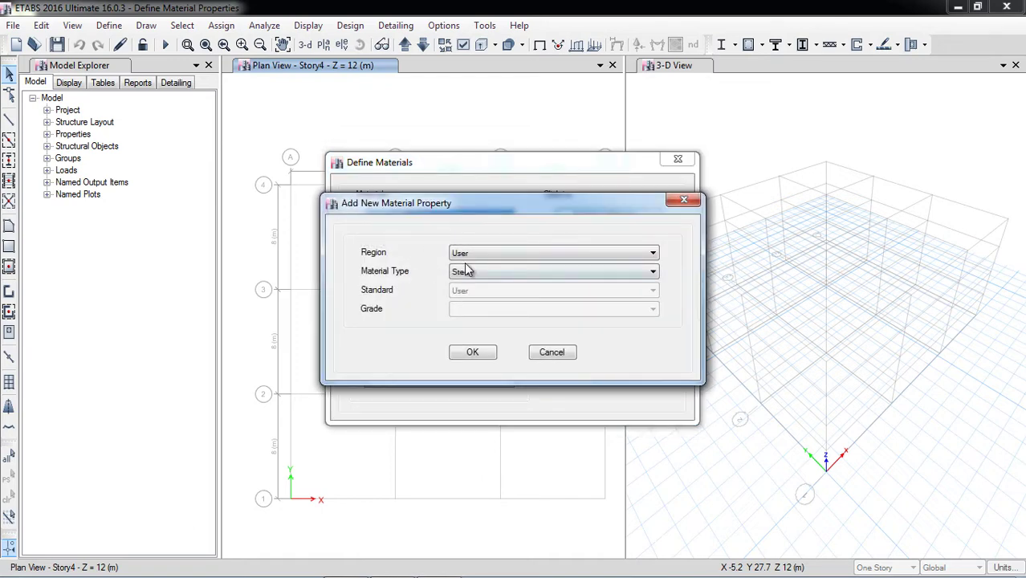
{"action": "left_click", "coordinate": [474, 253]}
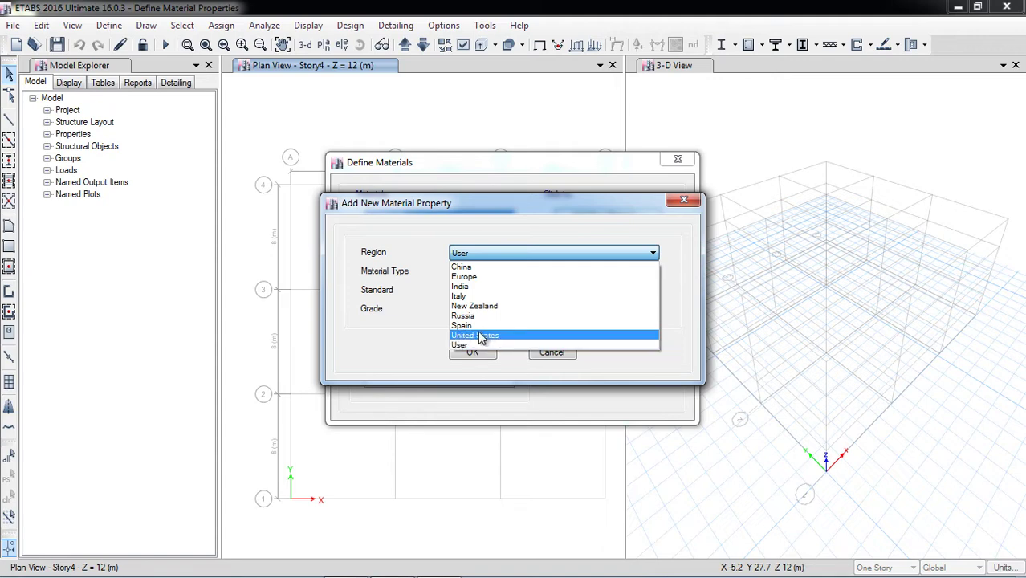
{"action": "left_click", "coordinate": [473, 336]}
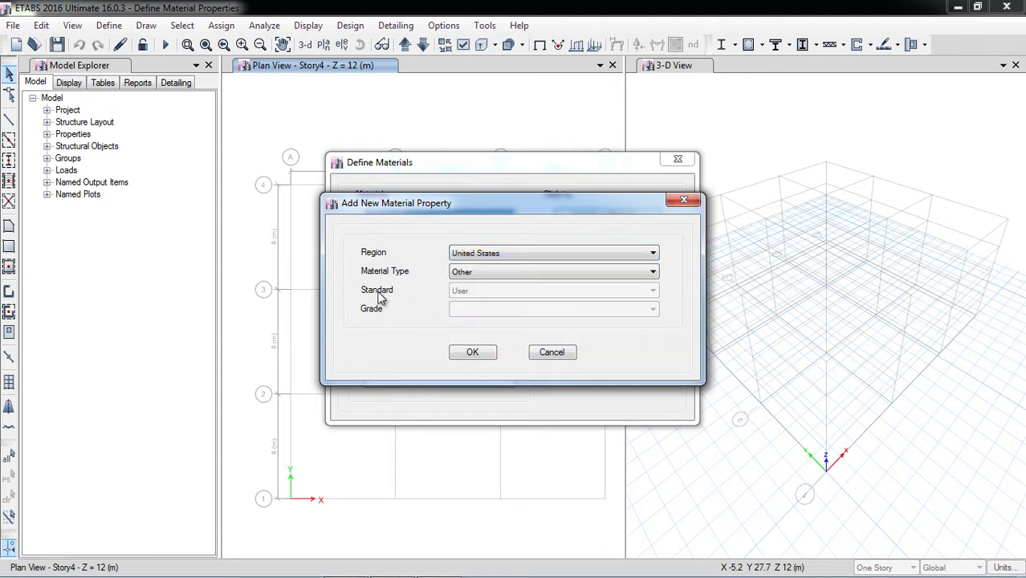
{"action": "left_click", "coordinate": [473, 273]}
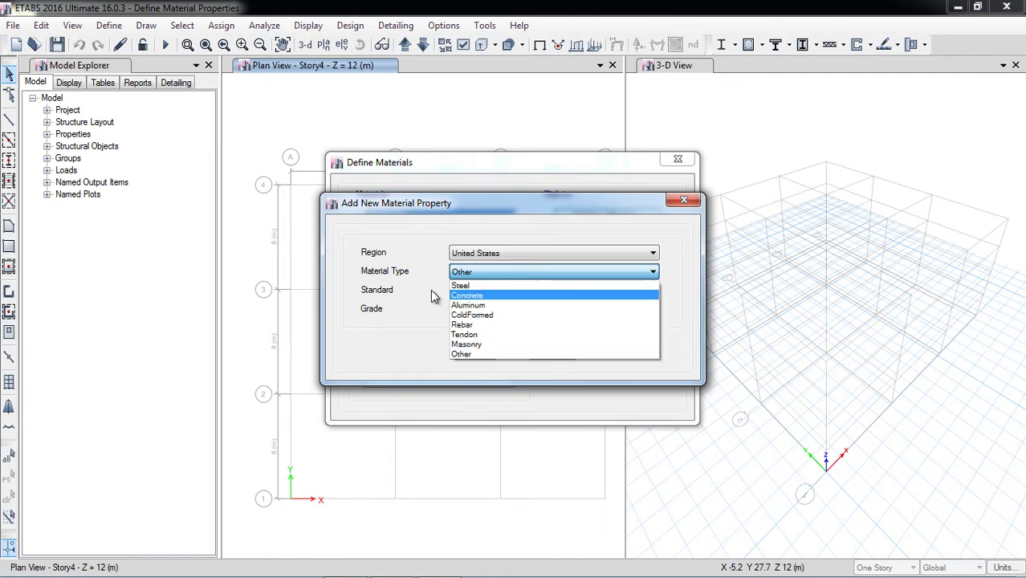
{"action": "left_click", "coordinate": [482, 297]}
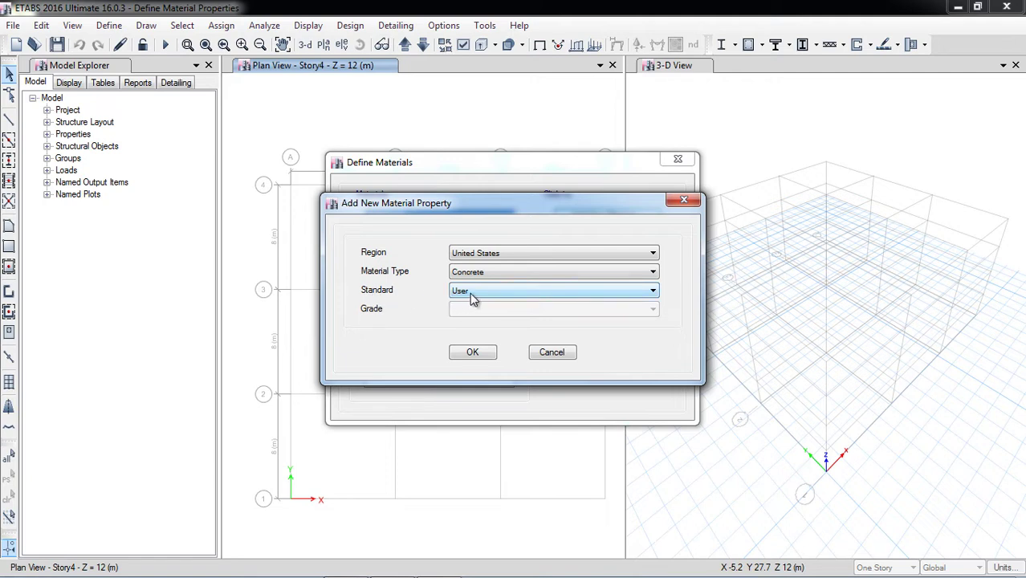
- Set the concrete's standard to User and confirm, creating material 4000Psi-1
{"action": "left_click", "coordinate": [472, 293]}
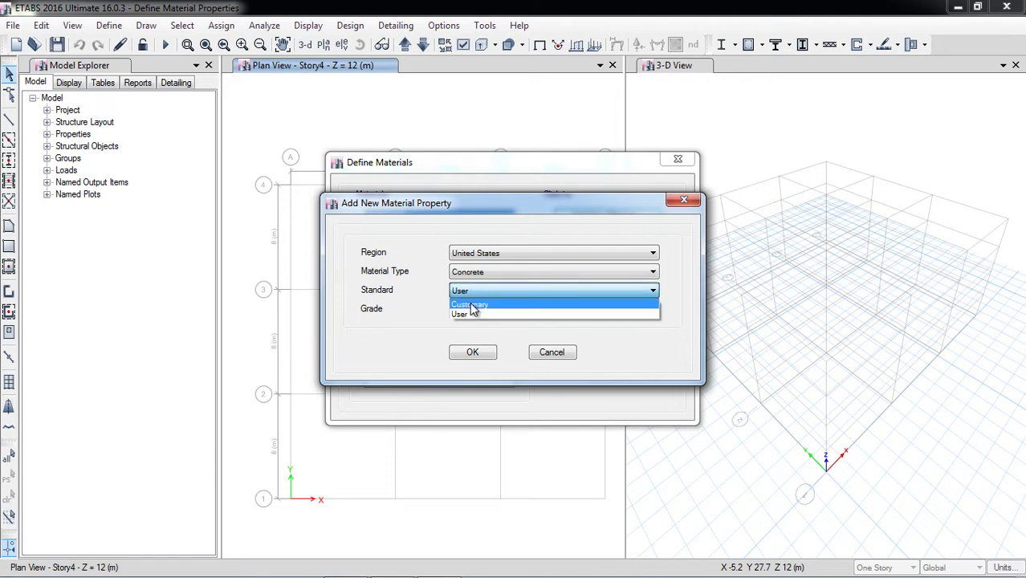
{"action": "left_click", "coordinate": [471, 306]}
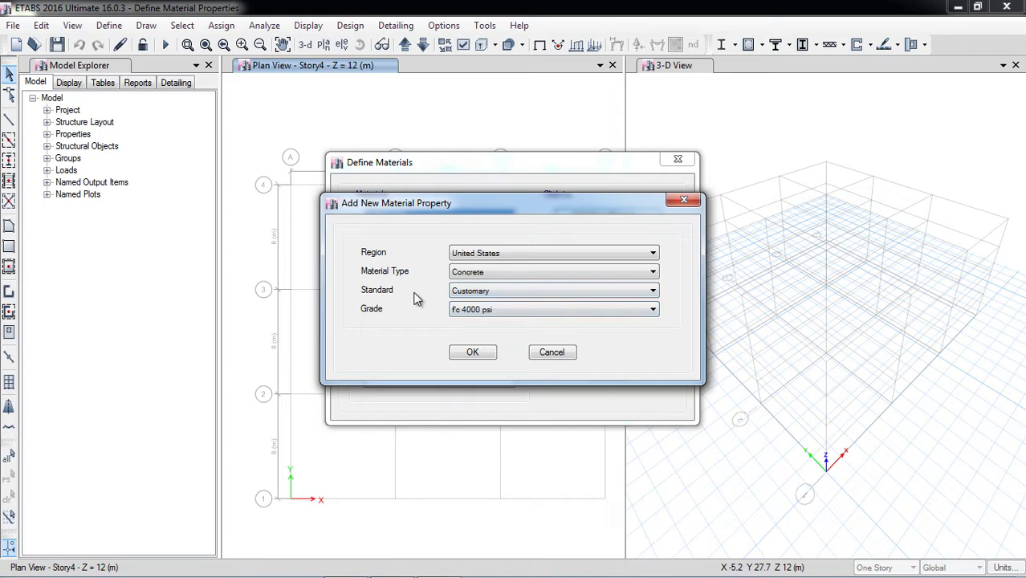
{"action": "left_click", "coordinate": [470, 316]}
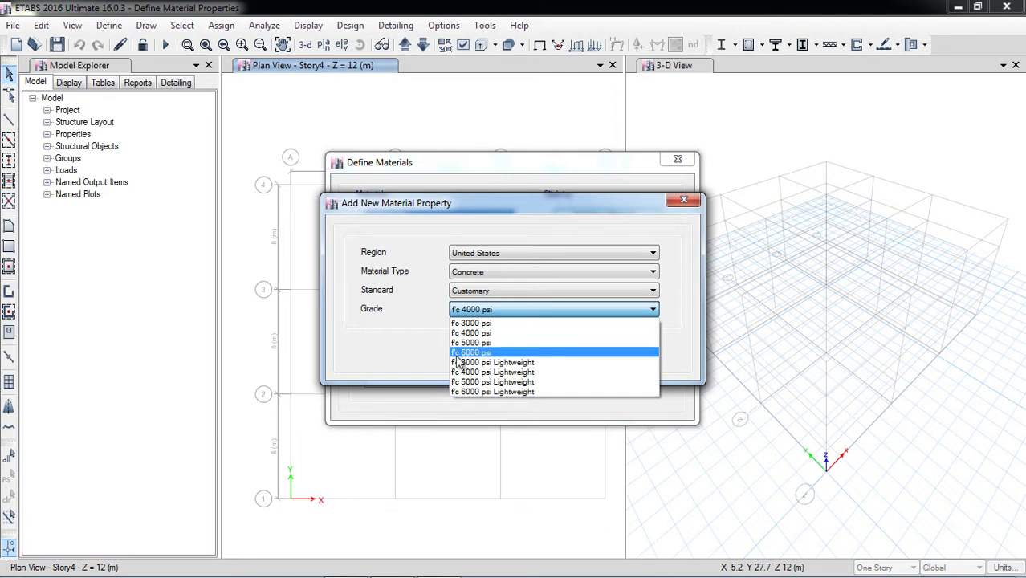
{"action": "left_click", "coordinate": [489, 310]}
{"action": "left_click", "coordinate": [489, 310]}
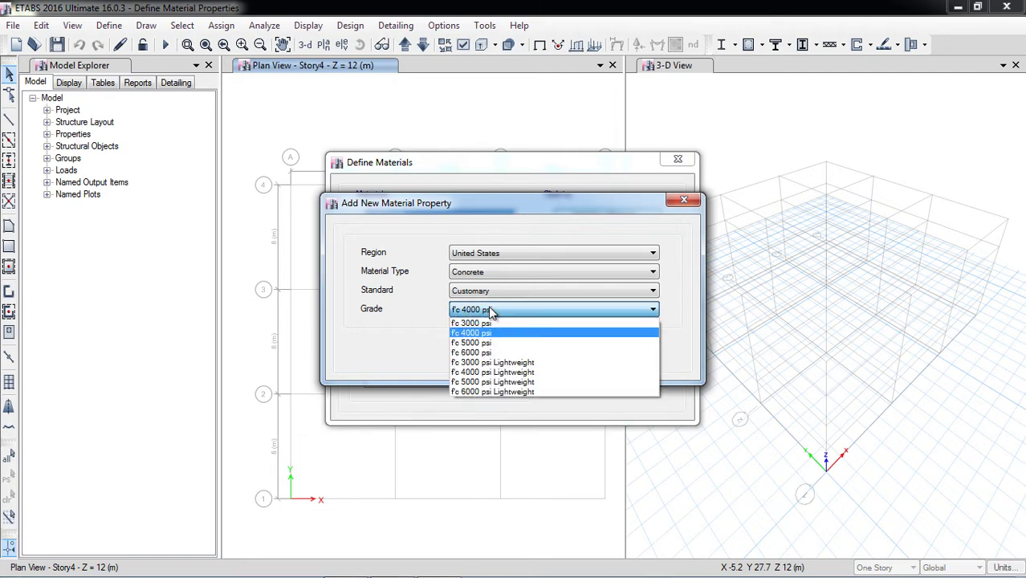
{"action": "left_click", "coordinate": [484, 291]}
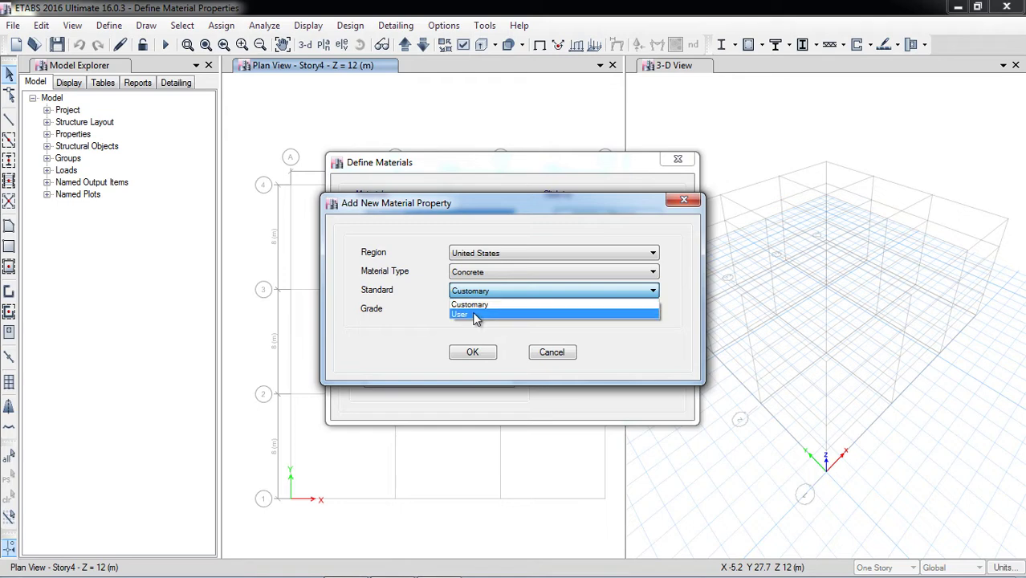
{"action": "left_click", "coordinate": [480, 315]}
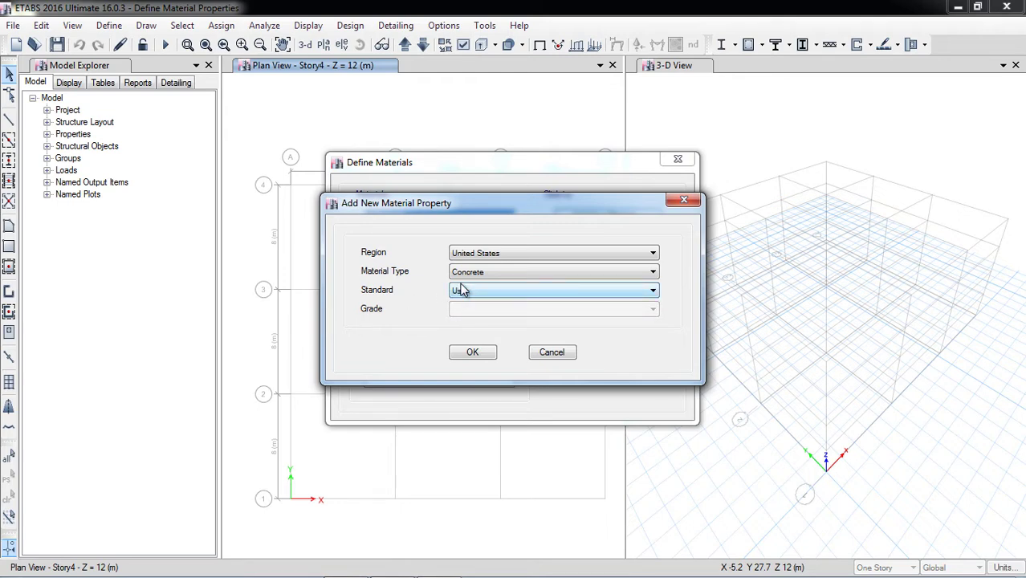
{"action": "left_click", "coordinate": [472, 353]}
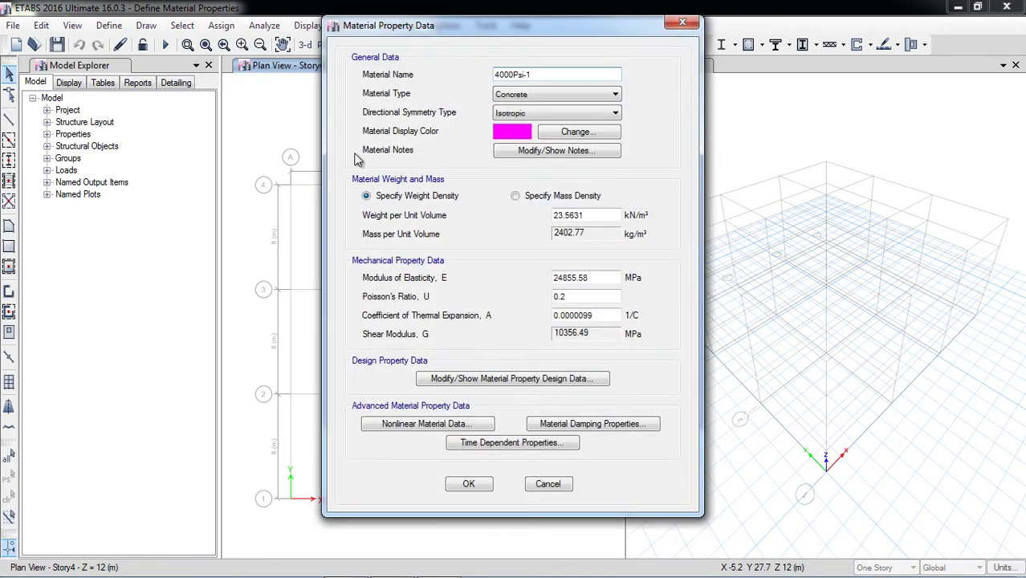
- Rename 4000Psi-1 to fc'=28 MPa and keep Isotropic directional symmetry
{"action": "left_click_drag", "start_coordinate": [552, 75], "coordinate": [389, 78]}
{"action": "type", "text": "f"}
{"action": "type", "text": "c'=28"}
{"action": "key", "text": "Caps_Lock"}
{"action": "type", "text": "MP"}
{"action": "key", "text": "Caps_Lock"}
{"action": "left_click", "coordinate": [530, 115]}
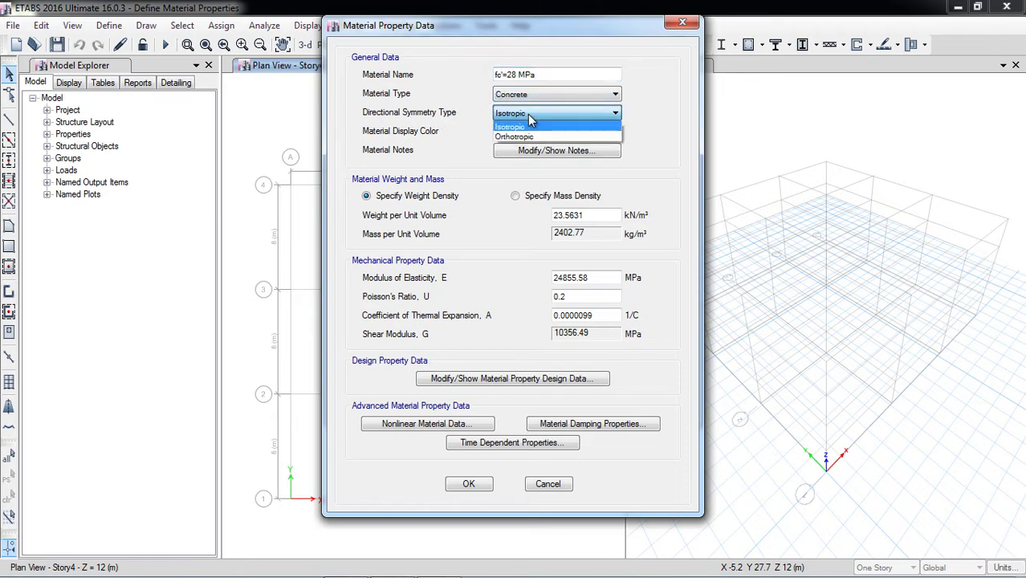
{"action": "left_click", "coordinate": [528, 115]}
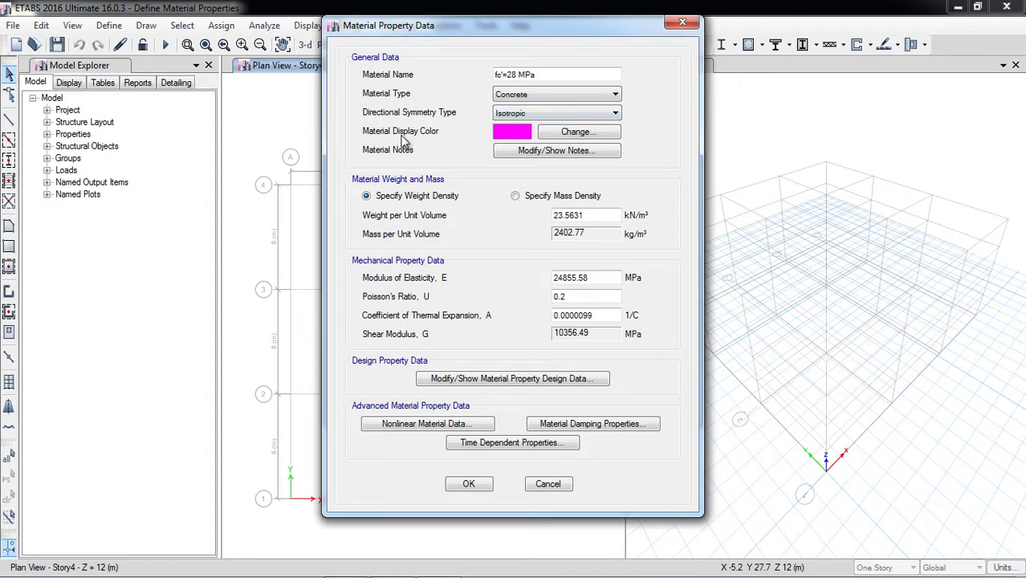
- Leave the fc'=28 MPa display colour magenta and bring up its empty Material Notes
{"action": "left_click", "coordinate": [512, 133]}
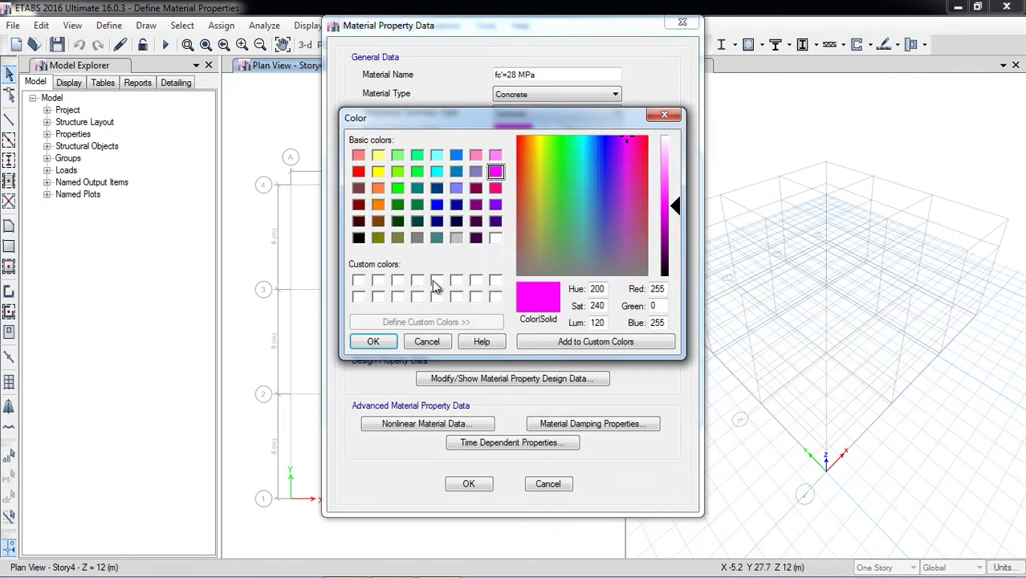
{"action": "left_click", "coordinate": [446, 343]}
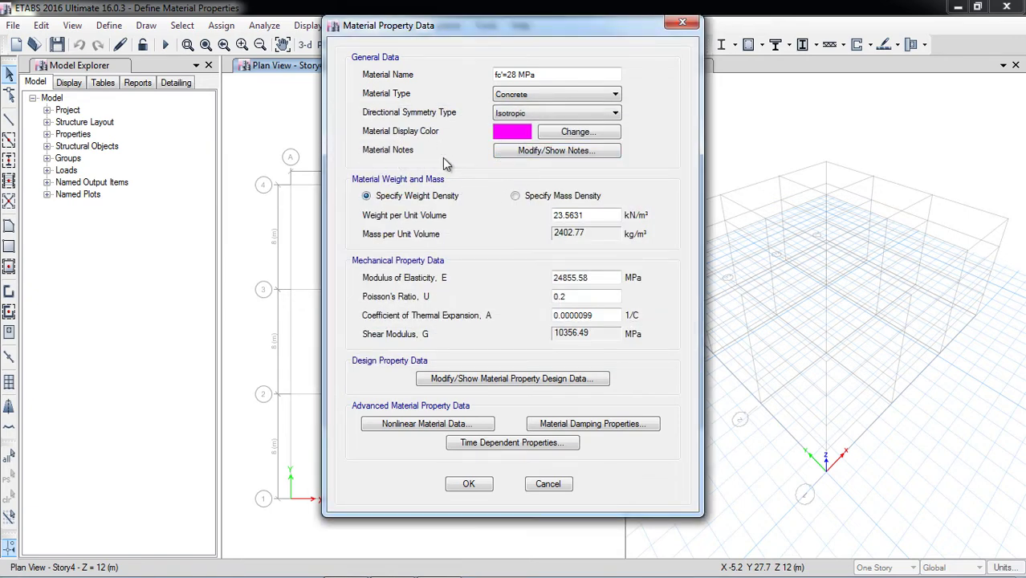
{"action": "left_click", "coordinate": [556, 150]}
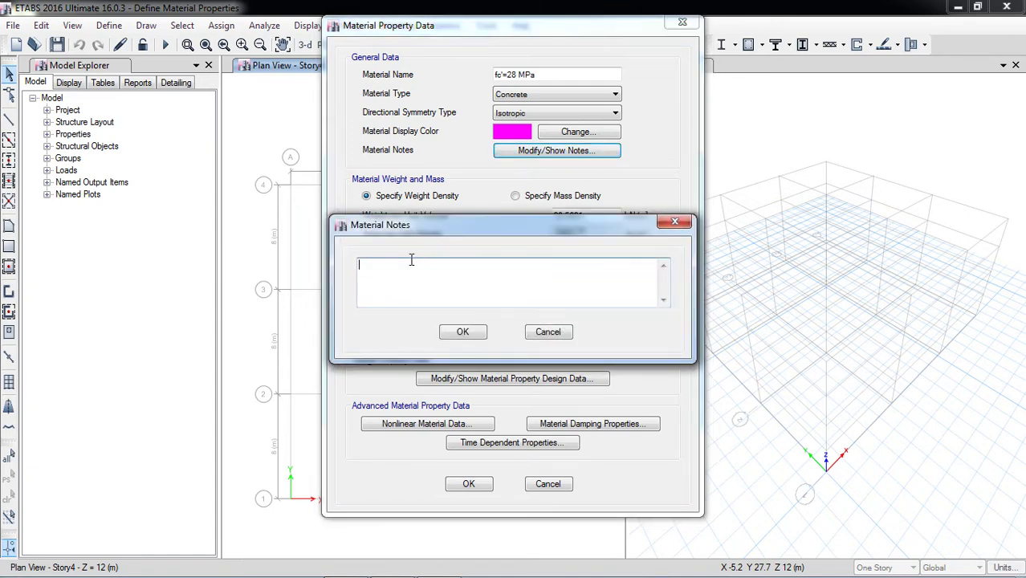
- Add the note 'This is a concrete 28 days cylender strength.' to fc'=28 MPa
{"action": "type", "text": "This"}
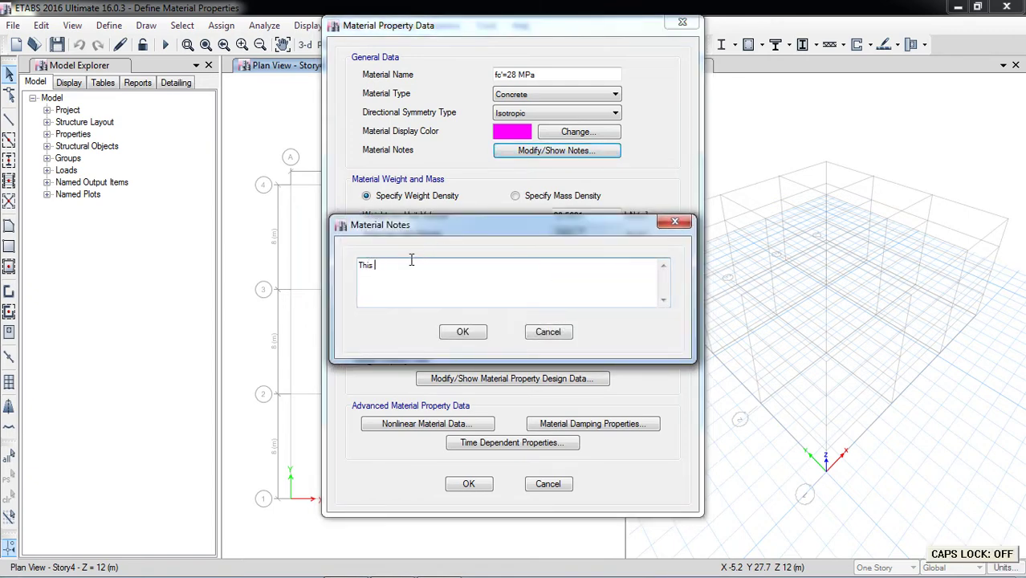
{"action": "type", "text": " is a concrete 28 days cylender strength."}
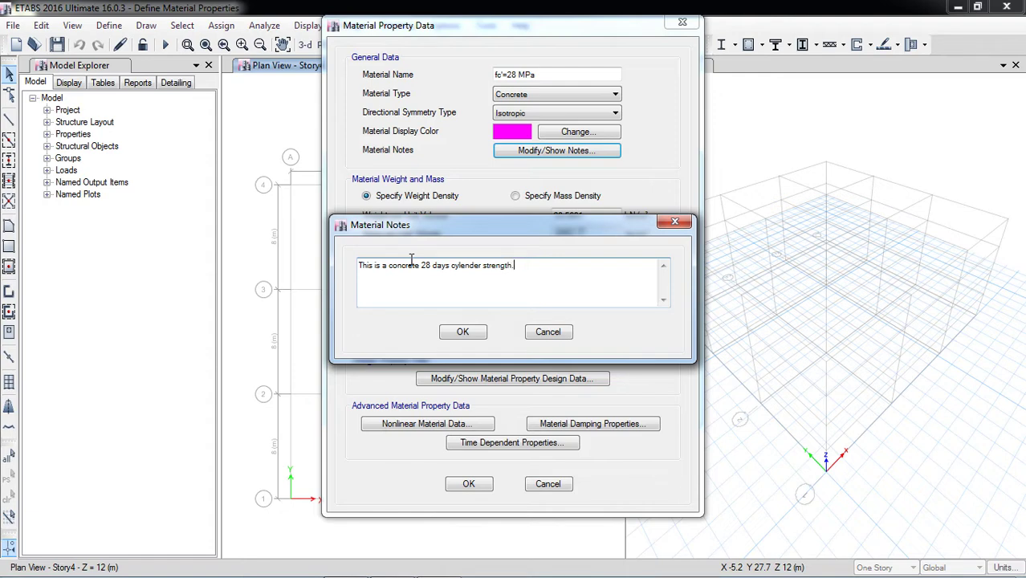
{"action": "left_click", "coordinate": [465, 332]}
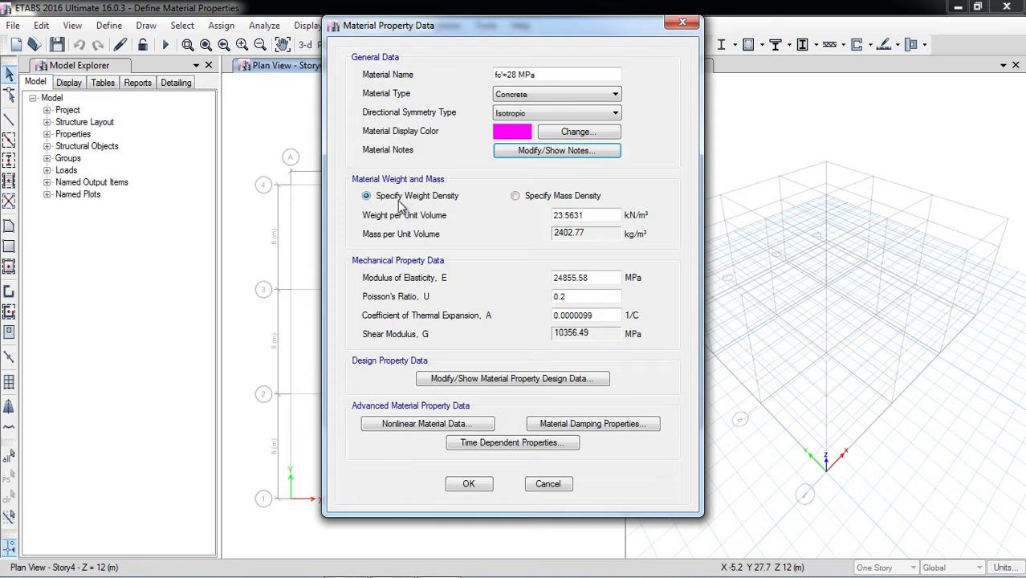
- Specify fc'=28 MPa by weight density, 23.5631 kN/m³, instead of mass density
{"action": "left_click", "coordinate": [515, 199]}
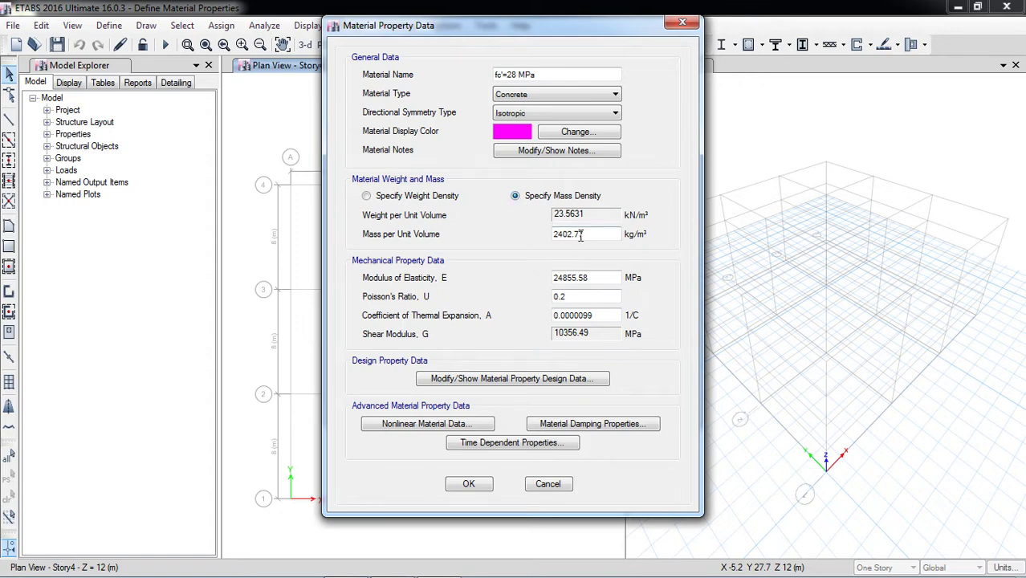
{"action": "left_click", "coordinate": [366, 196]}
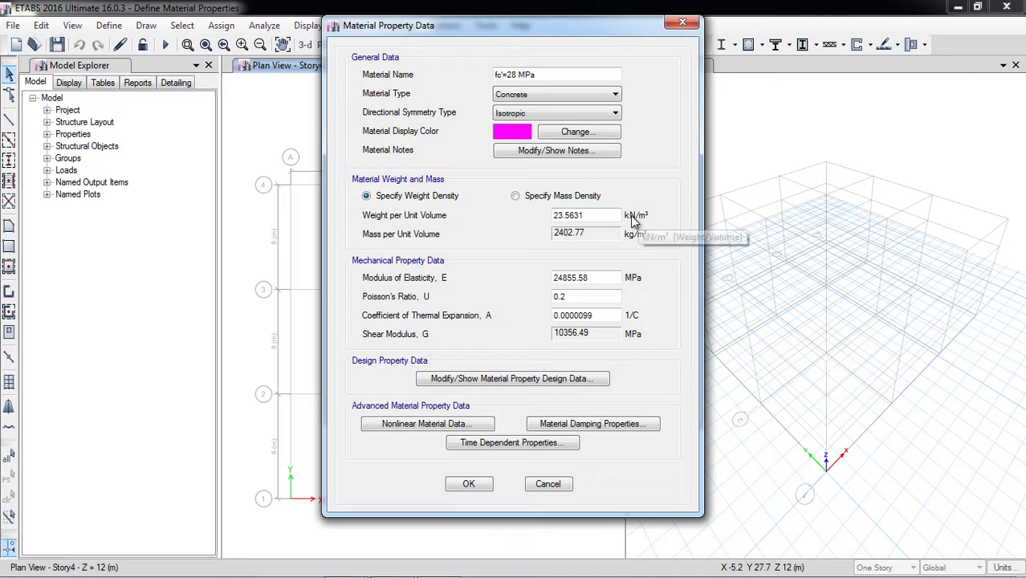
{"action": "left_click", "coordinate": [585, 218]}
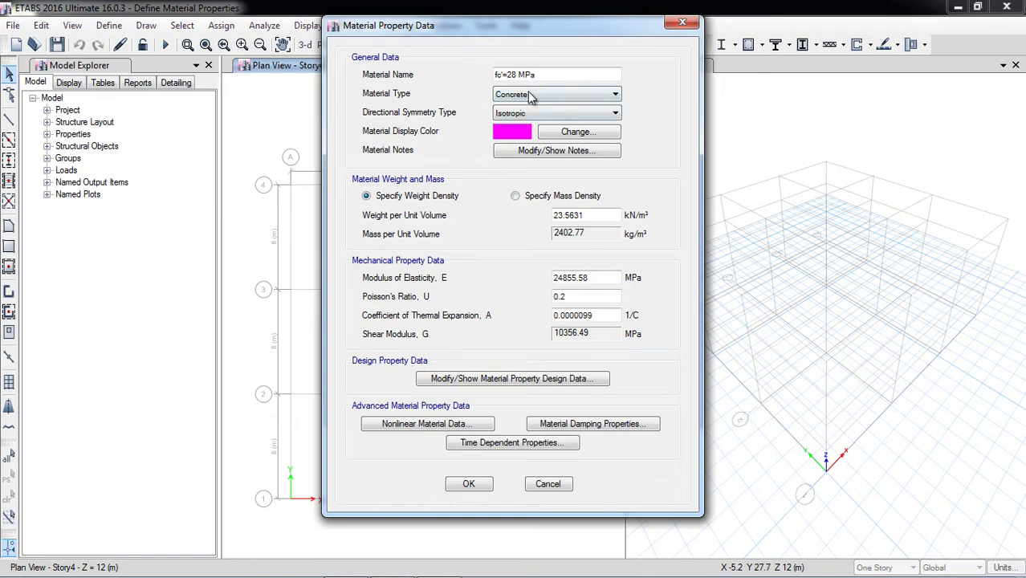
- Set the design compressive strength f'c from 27.58 to 28 MPa, normal-weight concrete
{"action": "left_click", "coordinate": [514, 383]}
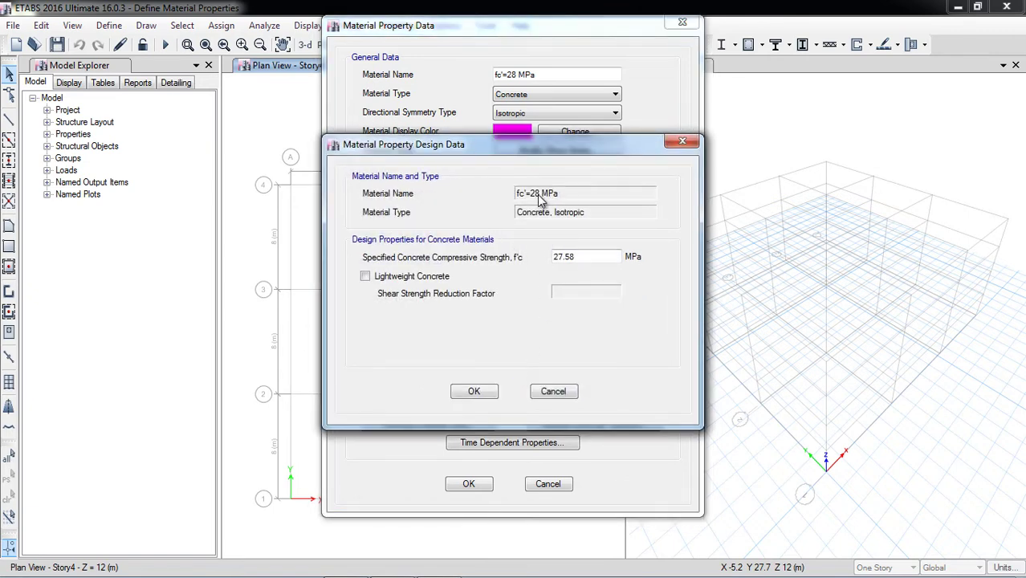
{"action": "double_click", "coordinate": [577, 257]}
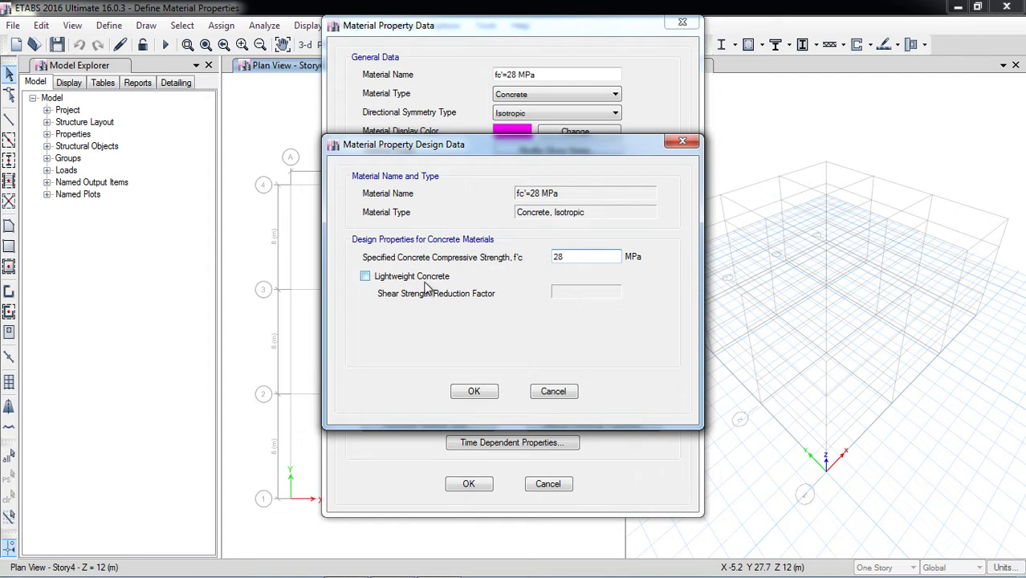
{"action": "left_click", "coordinate": [399, 276]}
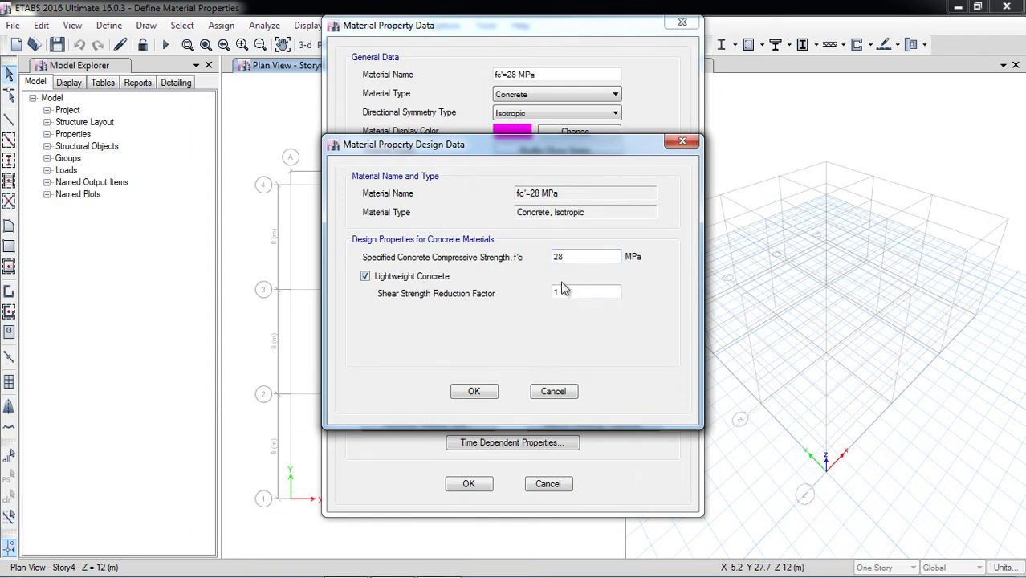
{"action": "left_click", "coordinate": [387, 278]}
{"action": "left_click", "coordinate": [473, 392]}
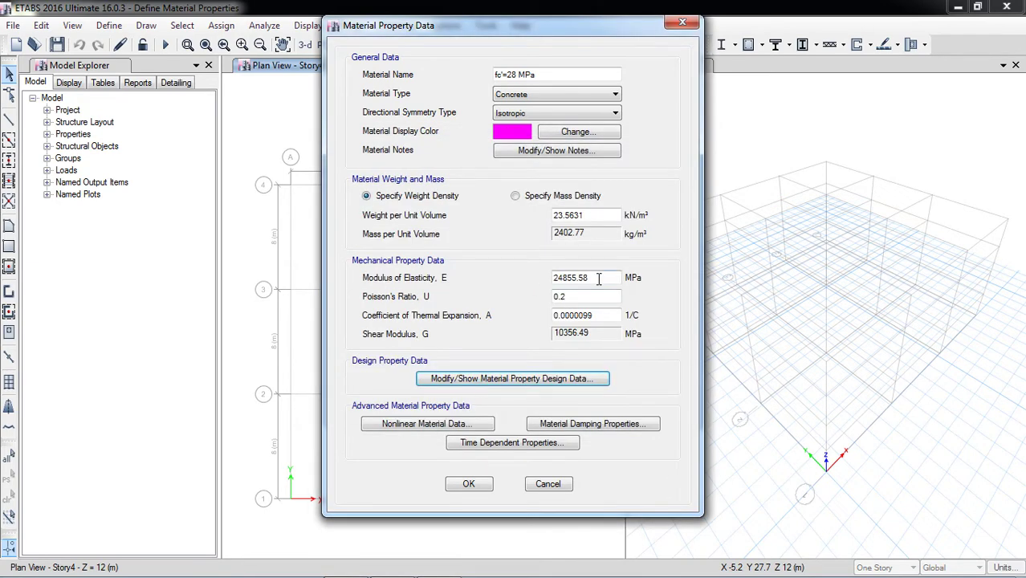
- Enter the modulus of elasticity as 4700*28^0.5, giving 24870.062324007 MPa
{"action": "left_click_drag", "start_coordinate": [598, 278], "coordinate": [530, 279]}
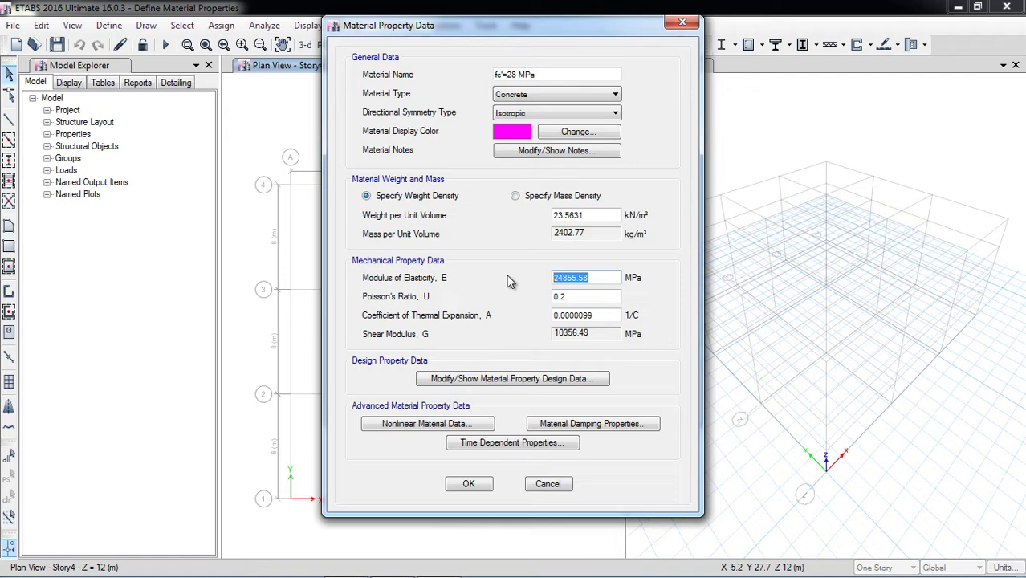
{"action": "type", "text": "4700*28^0.5"}
{"action": "key", "text": "Return"}
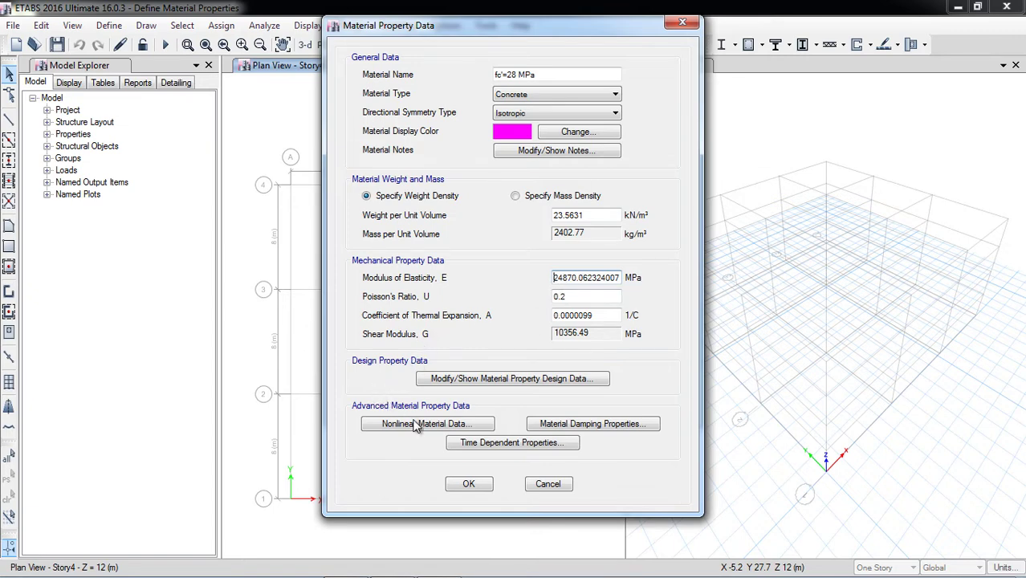
- Save fc'=28 MPa so it joins the Define Materials list
{"action": "left_click", "coordinate": [470, 483]}
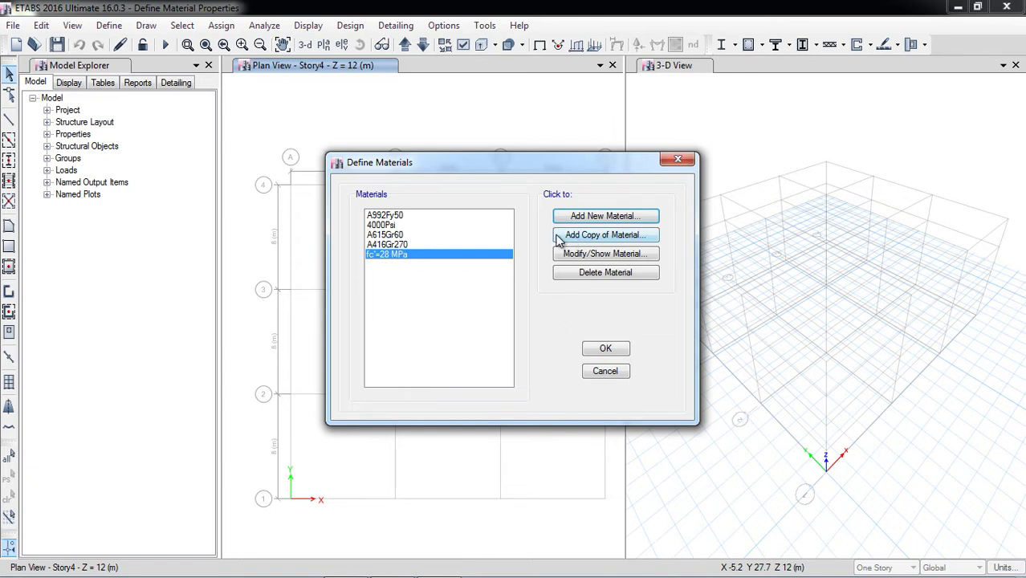
- Copy the 28 MPa concrete as a new material named fc'=24 MPa
{"action": "left_click", "coordinate": [586, 244]}
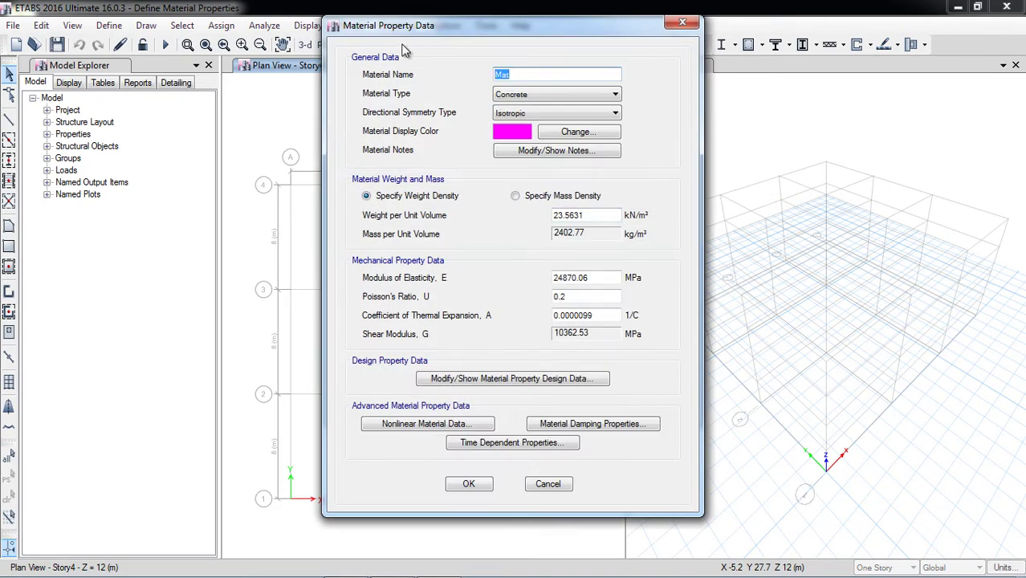
{"action": "type", "text": "fc'=24"}
{"action": "key", "text": "Caps_Lock"}
{"action": "type", "text": "MPA"}
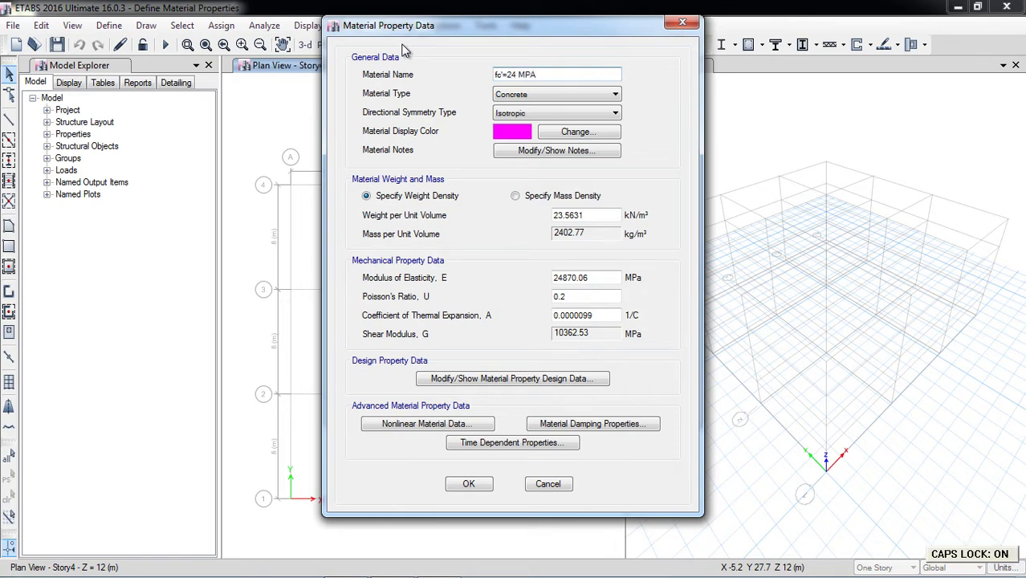
{"action": "key", "text": "BackSpace"}
{"action": "key", "text": "Caps_Lock"}
{"action": "type", "text": "a"}
- Set the copy's design compressive strength f'c to 24 MPa
{"action": "left_click", "coordinate": [487, 380]}
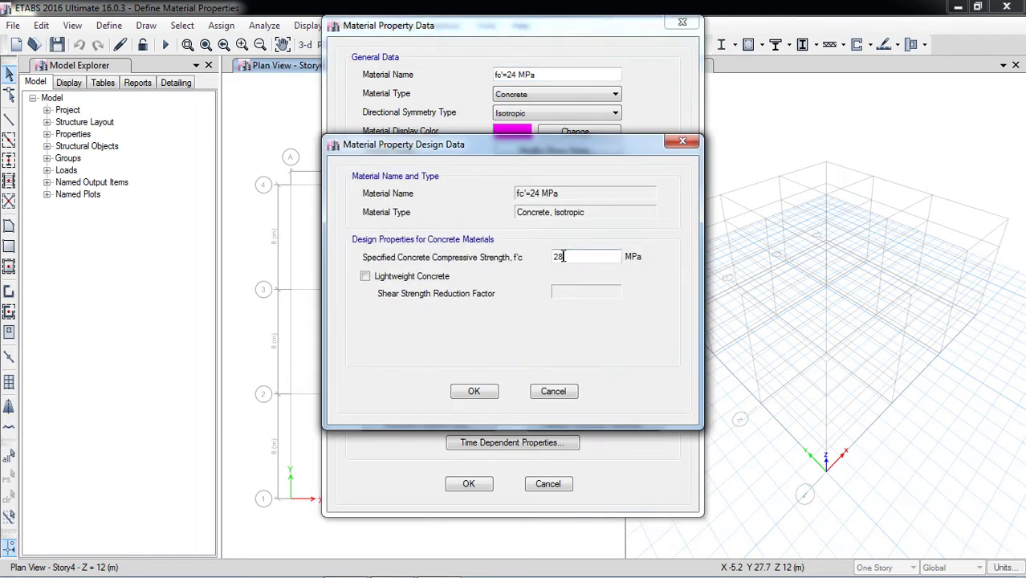
{"action": "left_click", "coordinate": [475, 392]}
{"action": "double_click", "coordinate": [579, 281]}
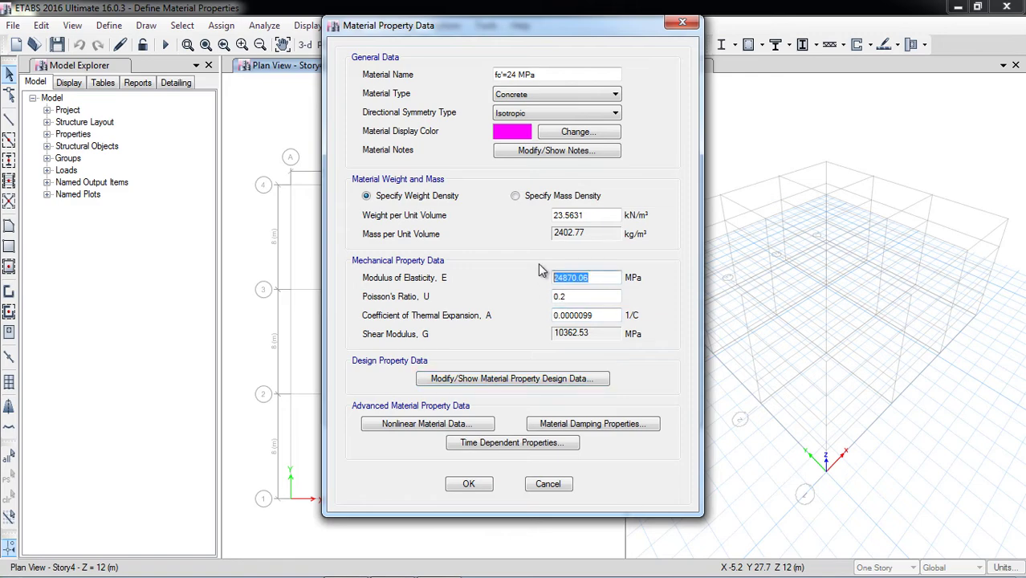
- Enter 4700*24^0.5 (23025.20 MPa) as the fc'=24 MPa modulus of elasticity and save the concrete
{"action": "type", "text": "="}
{"action": "type", "text": "700"}
{"action": "type", "text": "*"}
{"action": "type", "text": "24"}
{"action": "type", "text": "^0"}
{"action": "type", "text": ".5"}
{"action": "key", "text": "Return"}
{"action": "left_click", "coordinate": [469, 485]}
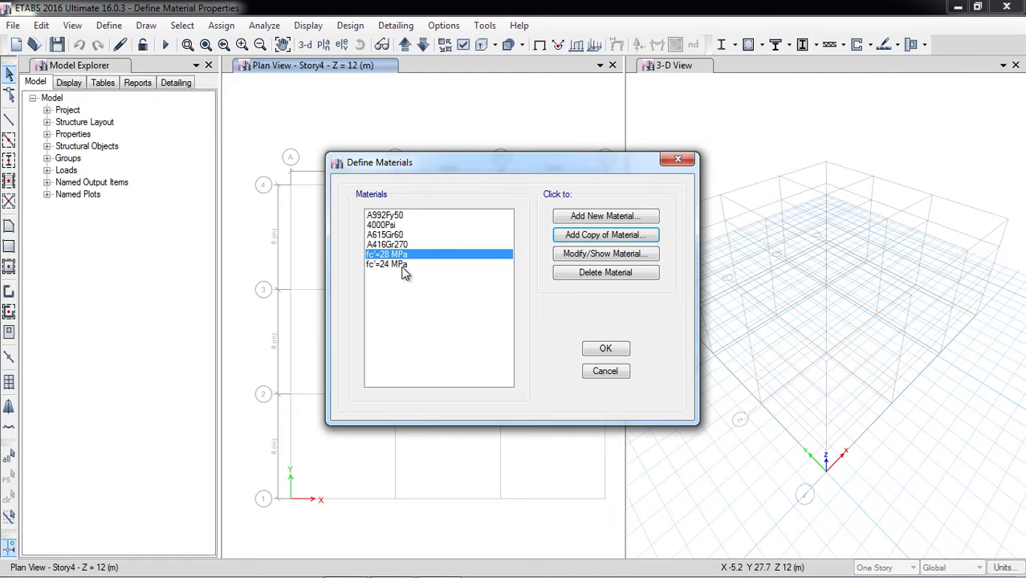
- Add a new United States ASTM A615 Grade 60 rebar material, named A615Gr60-1 by default
{"action": "left_click", "coordinate": [581, 217]}
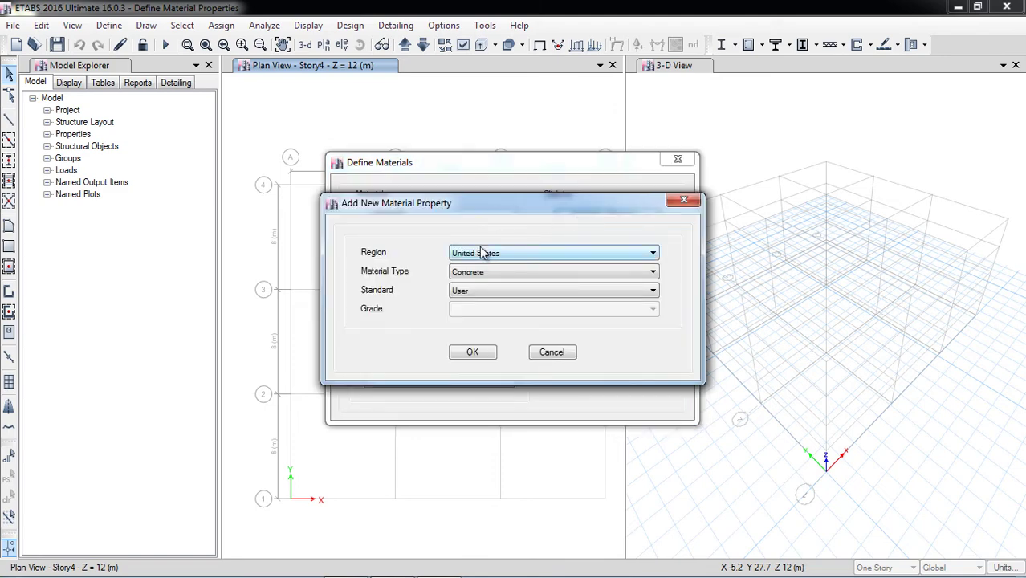
{"action": "left_click", "coordinate": [486, 273]}
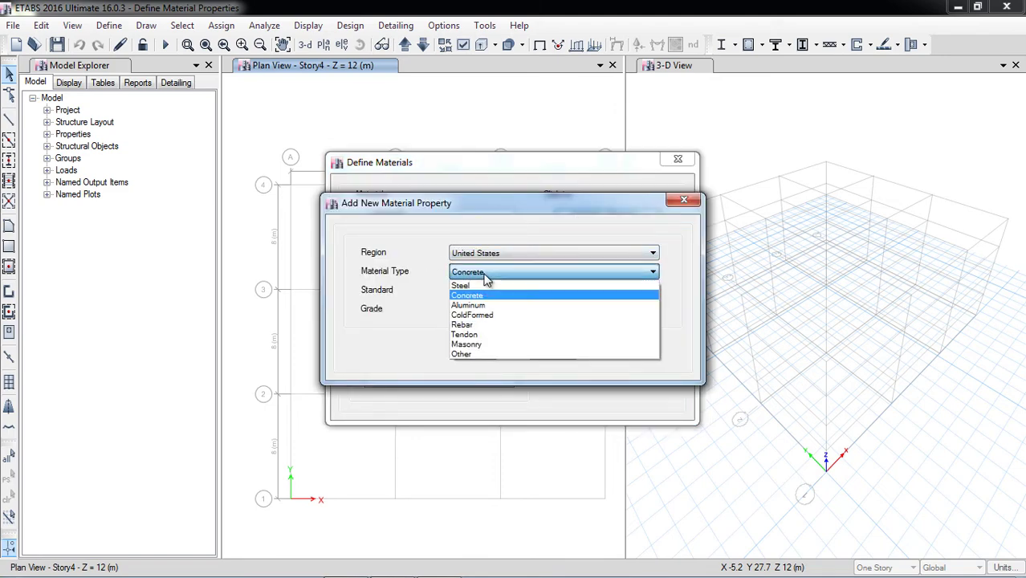
{"action": "left_click", "coordinate": [477, 326]}
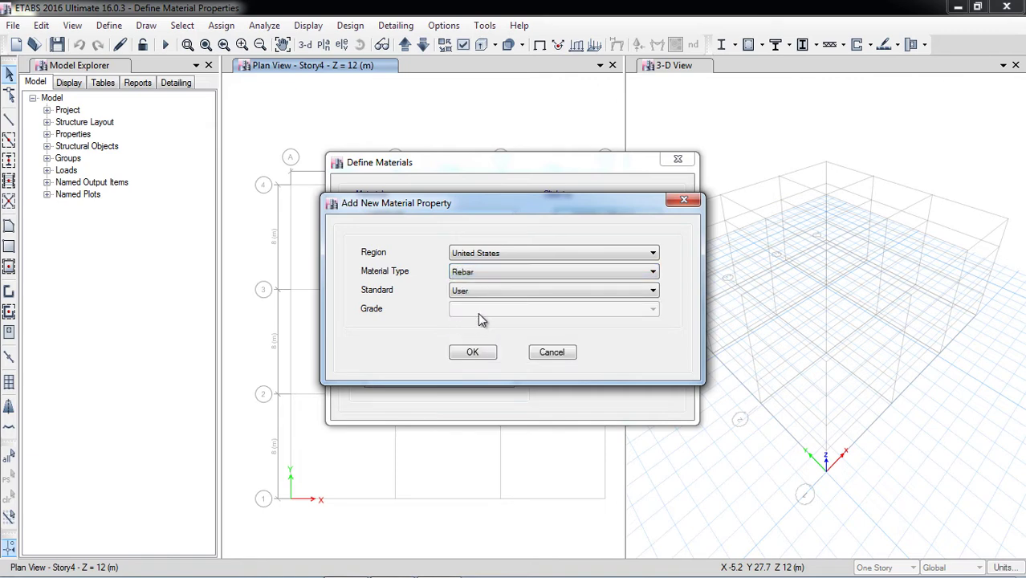
{"action": "left_click", "coordinate": [465, 290]}
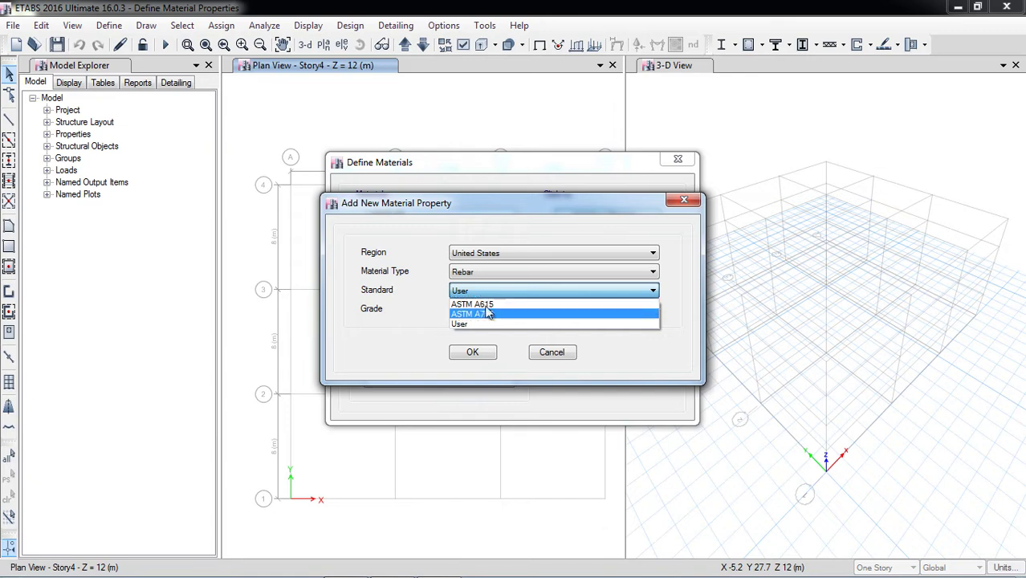
{"action": "left_click", "coordinate": [489, 304]}
{"action": "left_click", "coordinate": [516, 310]}
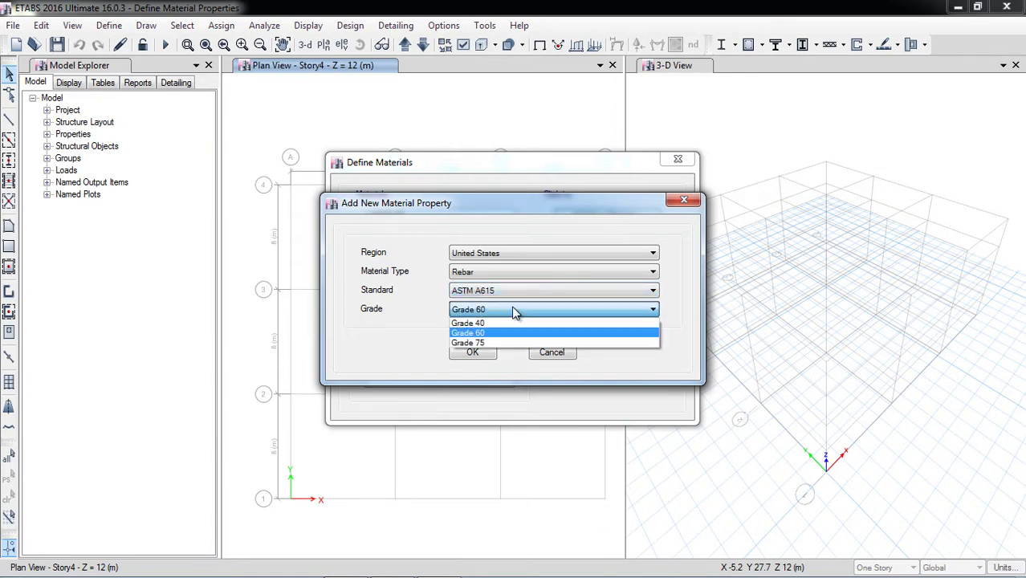
{"action": "left_click", "coordinate": [470, 332]}
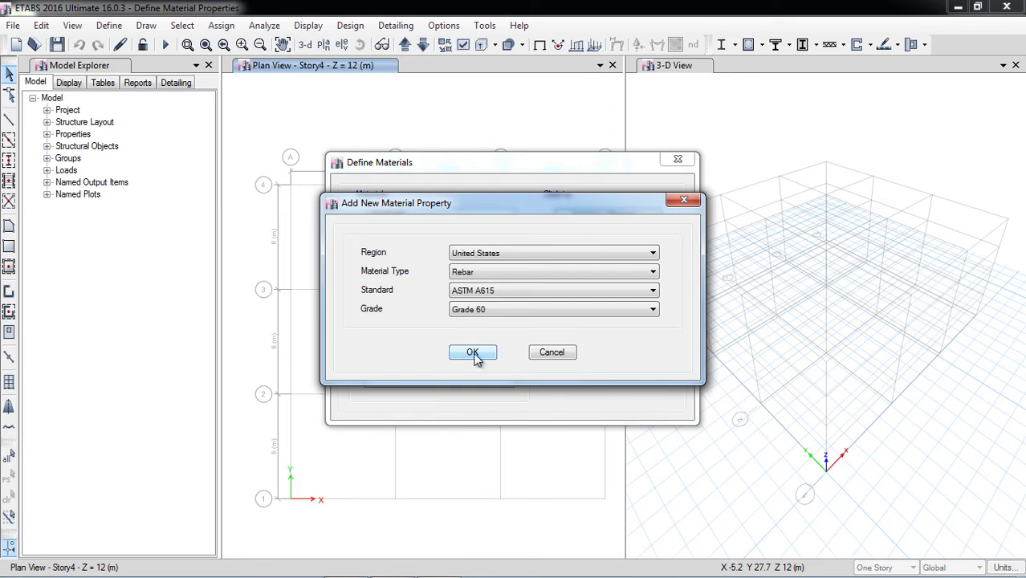
{"action": "left_click", "coordinate": [472, 354]}
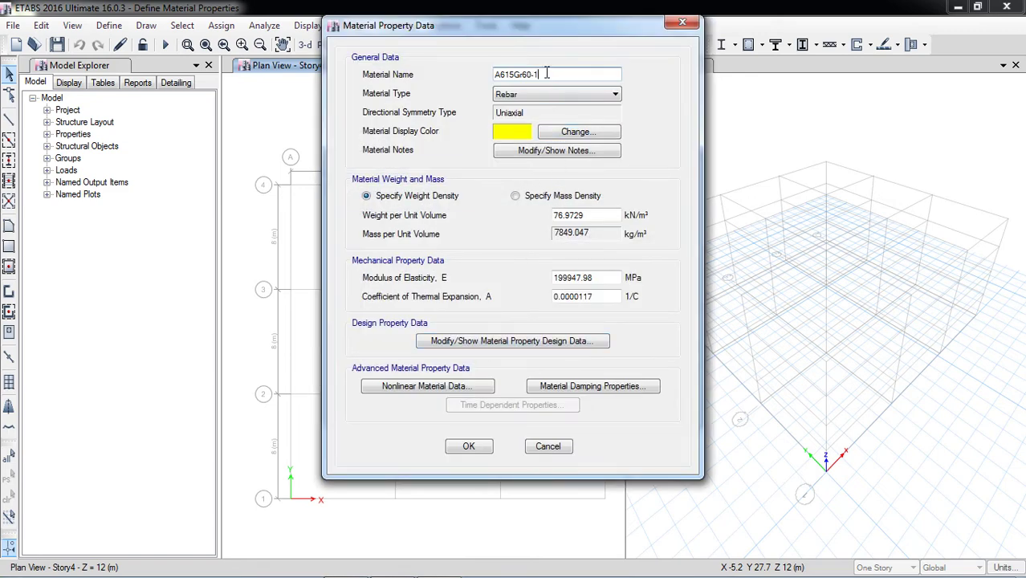
- Rename the rebar to 'fy=420 MPa A615Gr60-1' and show its design data (Fy 413.69, Fu 620.53 MPa)
{"action": "key", "text": "Home"}
{"action": "type", "text": "fy=420 p"}
{"action": "key", "text": "BackSpace"}
{"action": "type", "text": "m"}
{"action": "key", "text": "Caps_Lock"}
{"action": "key", "text": "BackSpace"}
{"action": "type", "text": "MP"}
{"action": "type", "text": "a"}
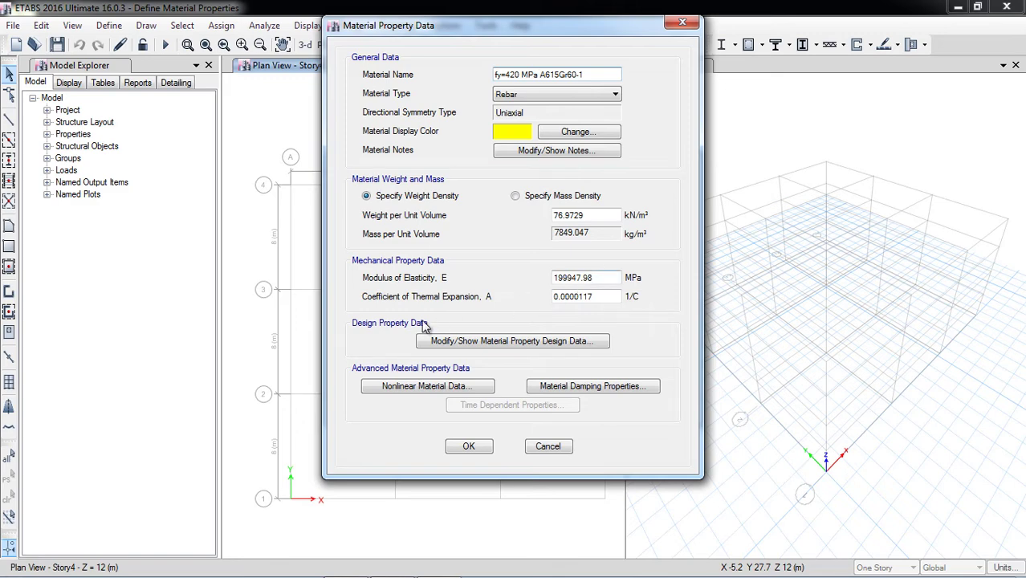
{"action": "left_click", "coordinate": [450, 341]}
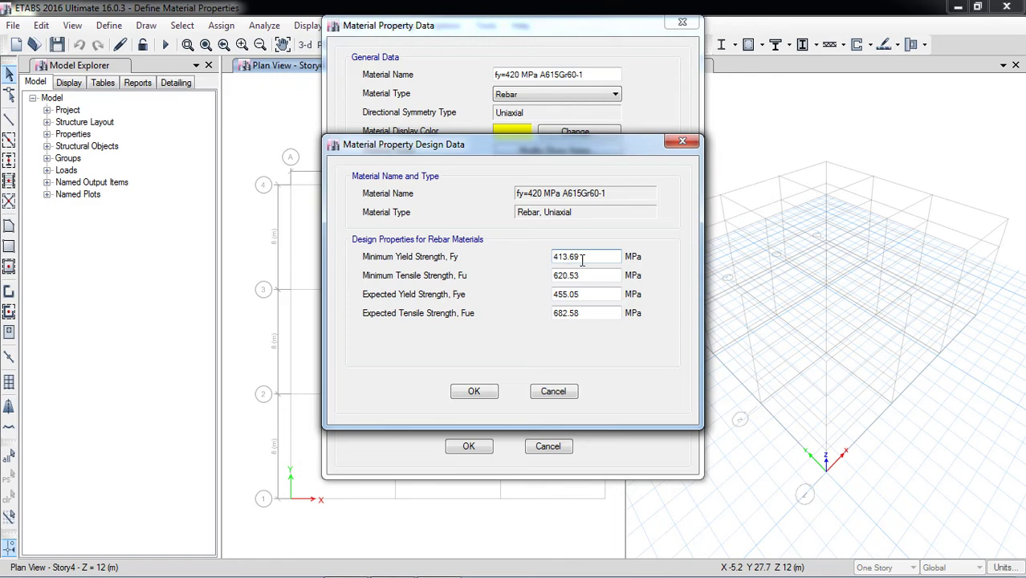
- Change the rebar's Fy to 420 MPa and Fye to 1.1*420 (462 MPa), then confirm
{"action": "left_click_drag", "start_coordinate": [584, 256], "coordinate": [560, 256]}
{"action": "type", "text": "20"}
{"action": "left_click", "coordinate": [588, 277]}
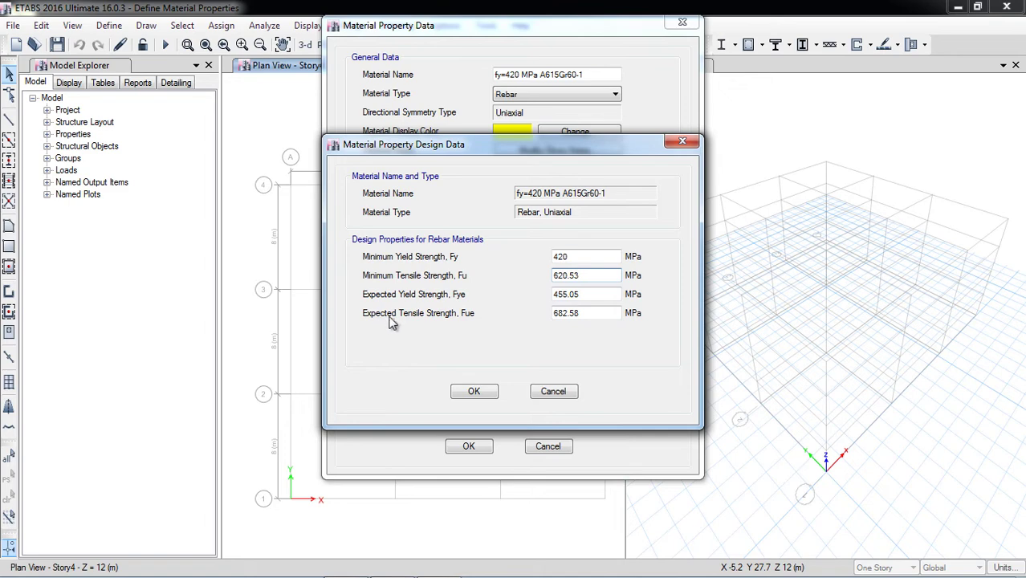
{"action": "double_click", "coordinate": [573, 294]}
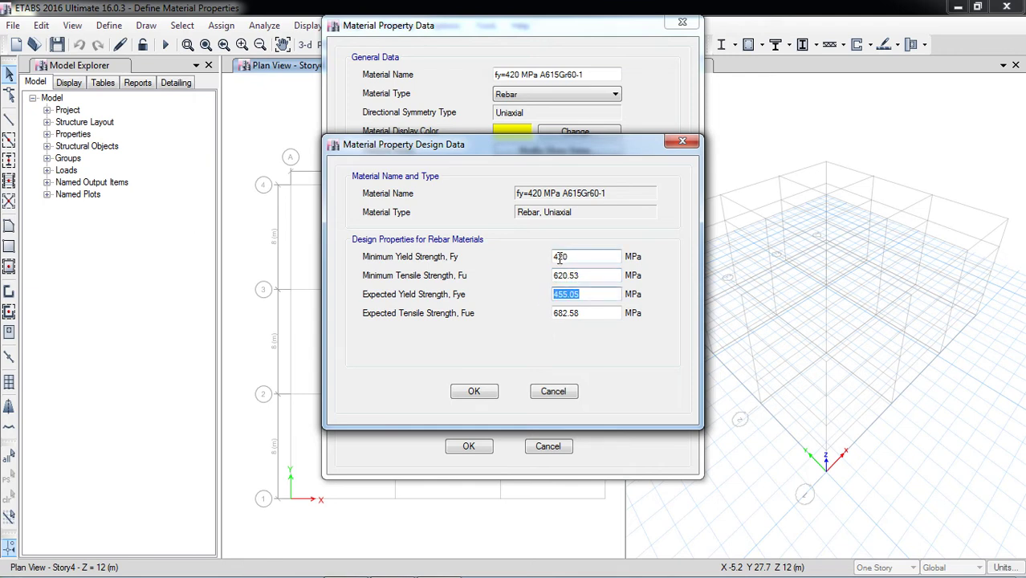
{"action": "type", "text": "1.1*420"}
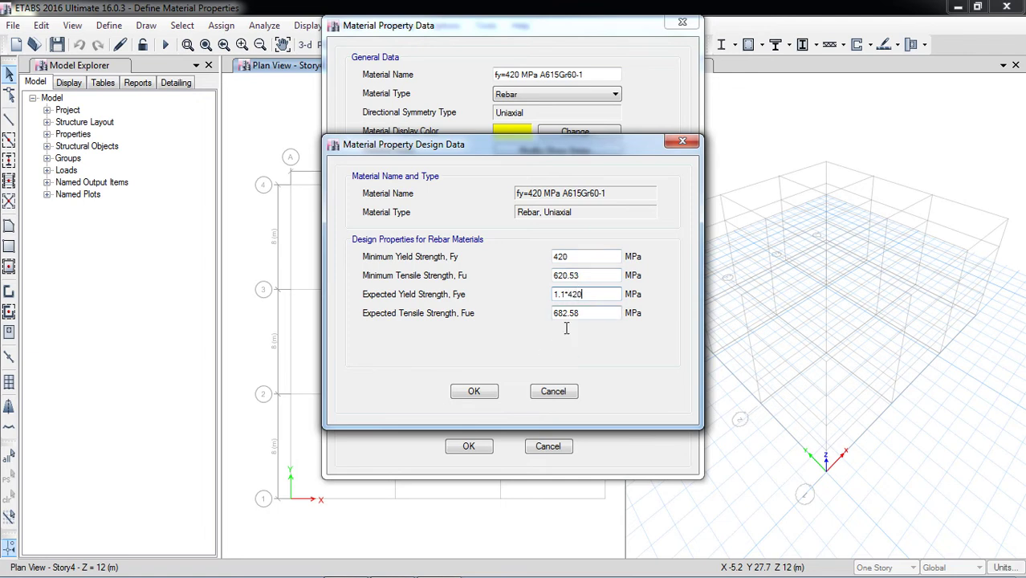
{"action": "key", "text": "Tab"}
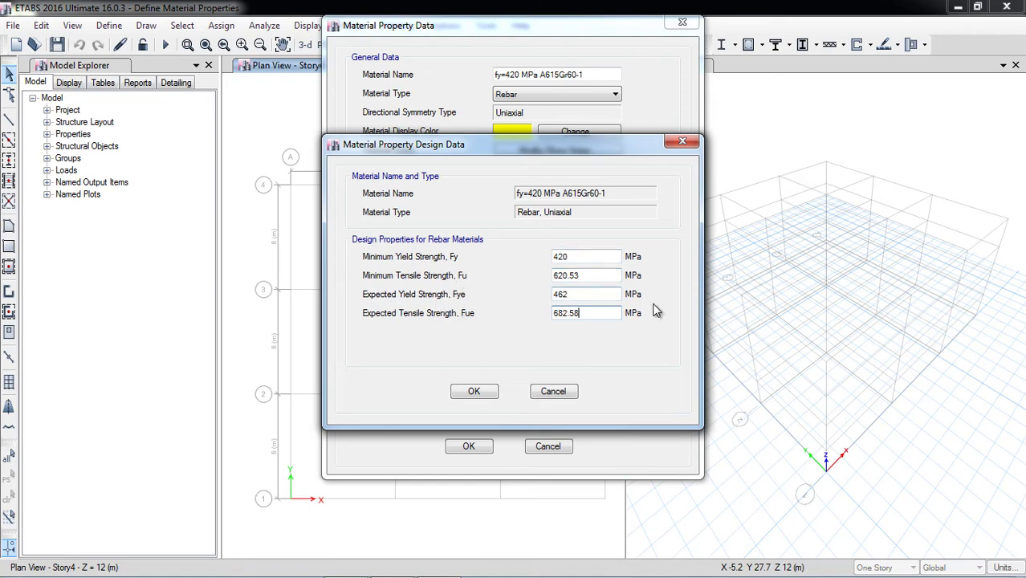
{"action": "left_click", "coordinate": [473, 390]}
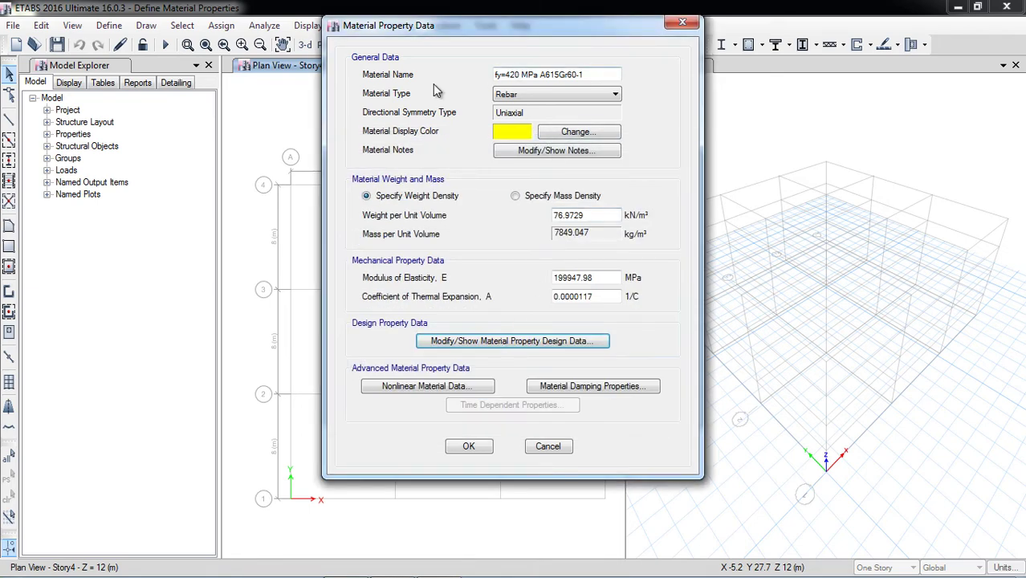
- Check the name fy=420 MPa A615Gr60-1 and accept the rebar into Define Materials
{"action": "left_click", "coordinate": [508, 75]}
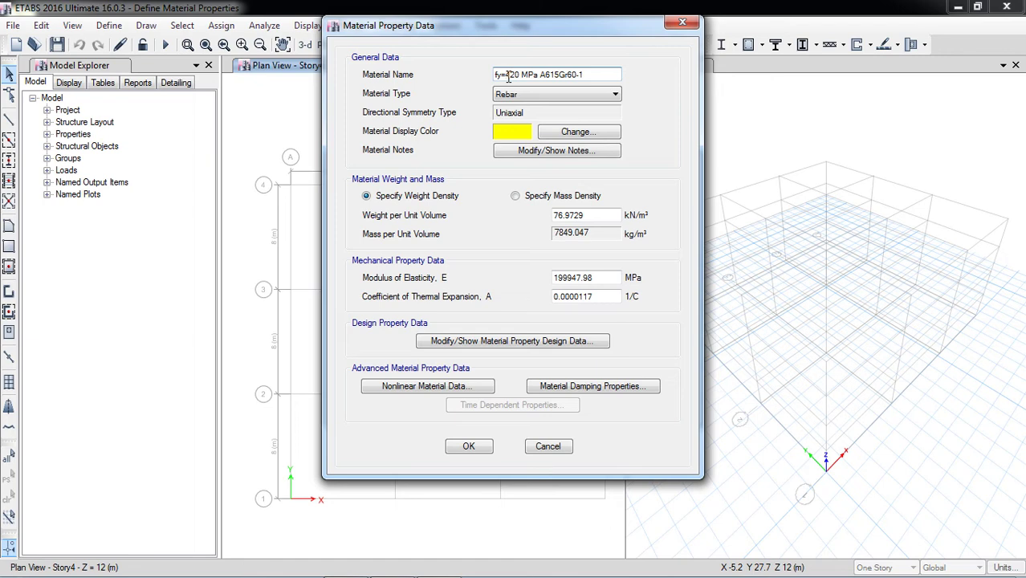
{"action": "left_click", "coordinate": [471, 443]}
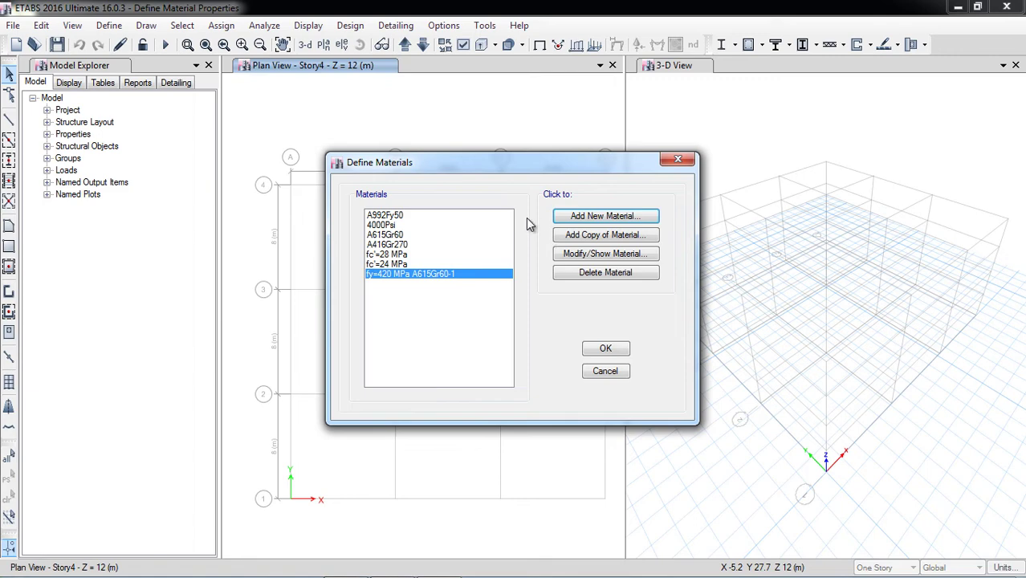
- Add a new United States steel material to the ASTM A36 standard, Grade 36, named A36 by default
{"action": "left_click", "coordinate": [572, 218]}
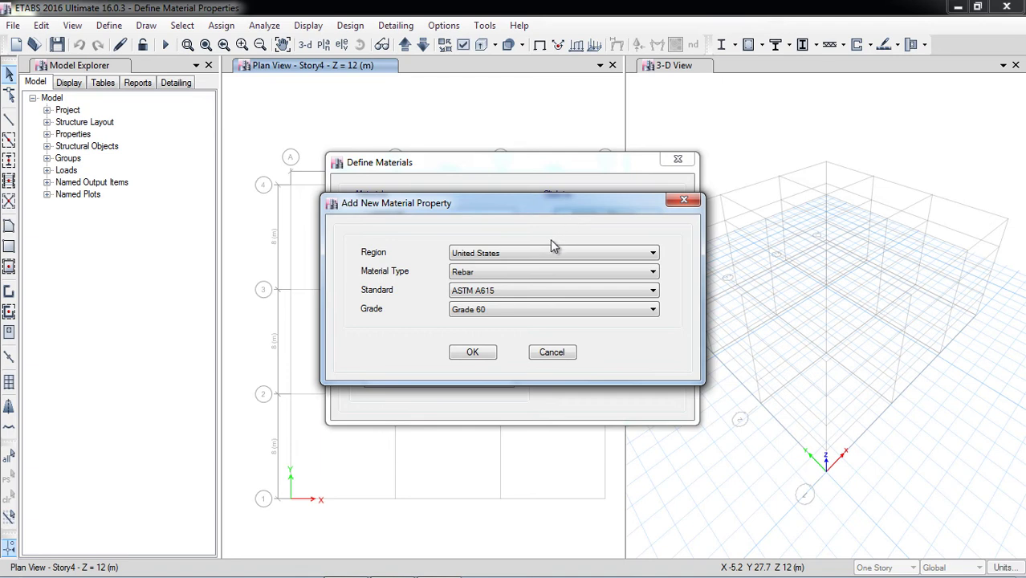
{"action": "left_click", "coordinate": [535, 254]}
{"action": "left_click", "coordinate": [535, 254]}
{"action": "left_click", "coordinate": [477, 271]}
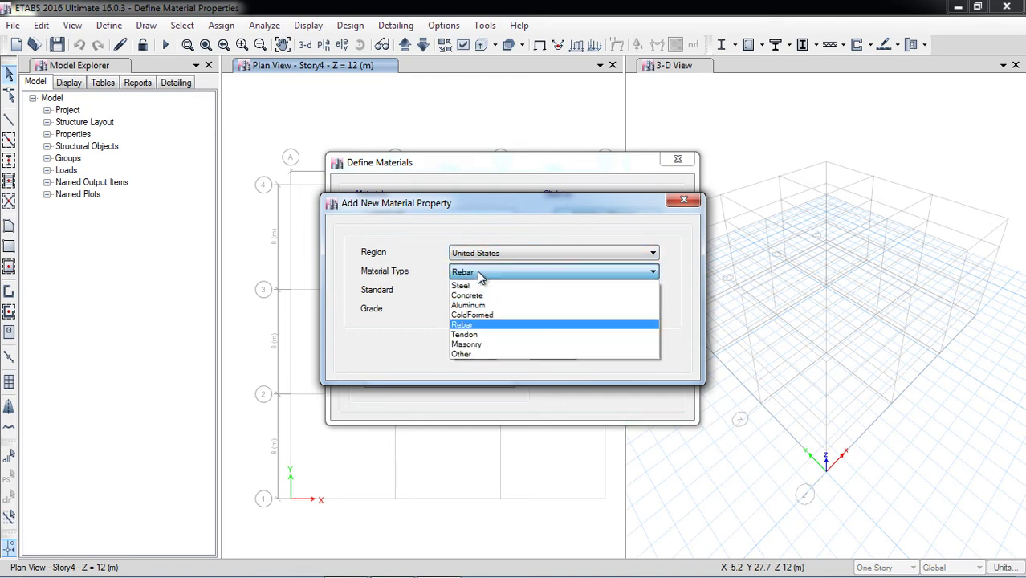
{"action": "left_click", "coordinate": [480, 285]}
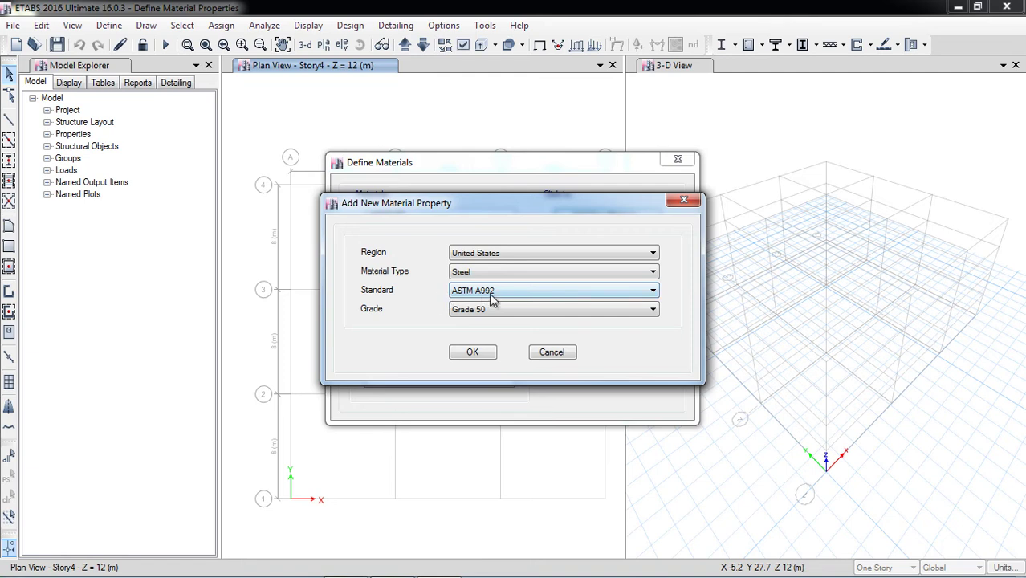
{"action": "left_click", "coordinate": [489, 309]}
{"action": "left_click", "coordinate": [488, 308]}
{"action": "left_click", "coordinate": [512, 297]}
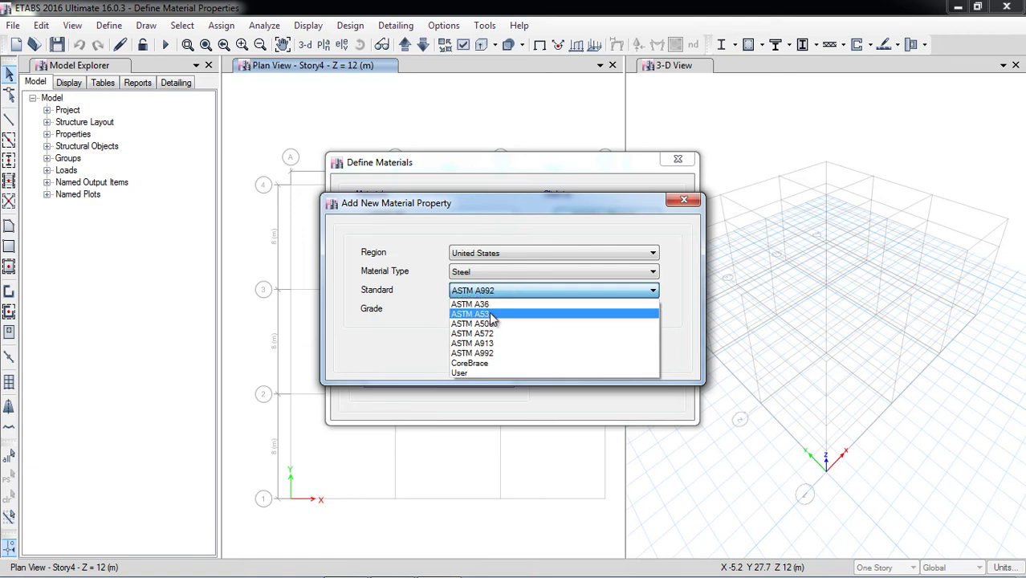
{"action": "left_click", "coordinate": [490, 304]}
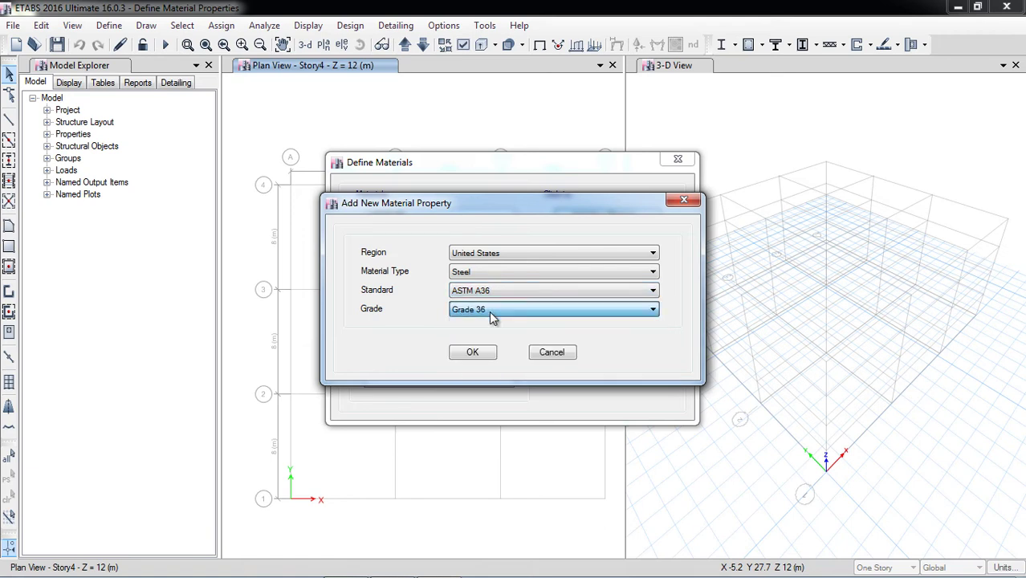
{"action": "left_click", "coordinate": [480, 353]}
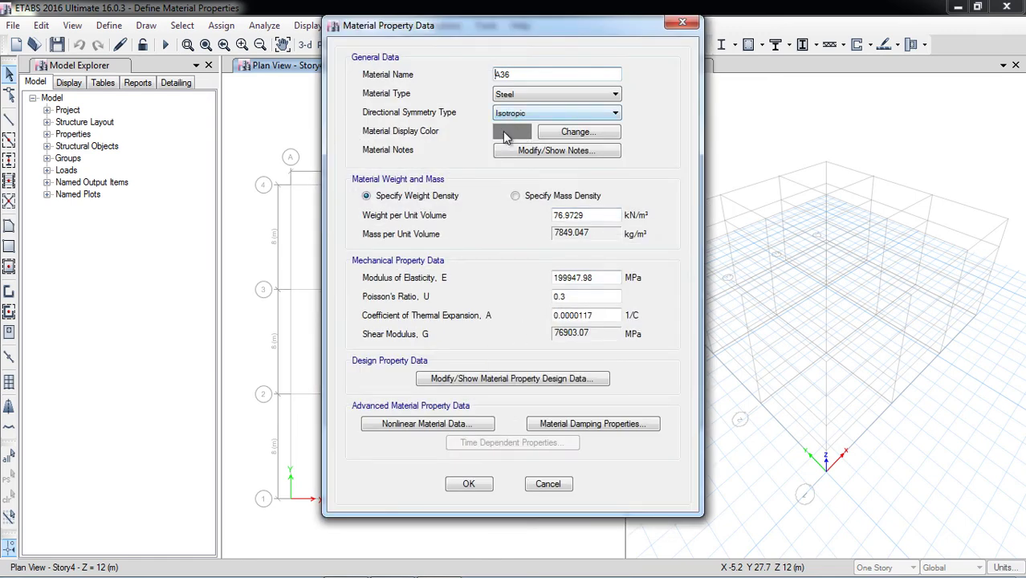
- In the A36 design data, change Fy from 248.21 to 250 MPa, keeping Fu 399.9 MPa
{"action": "left_click", "coordinate": [462, 382]}
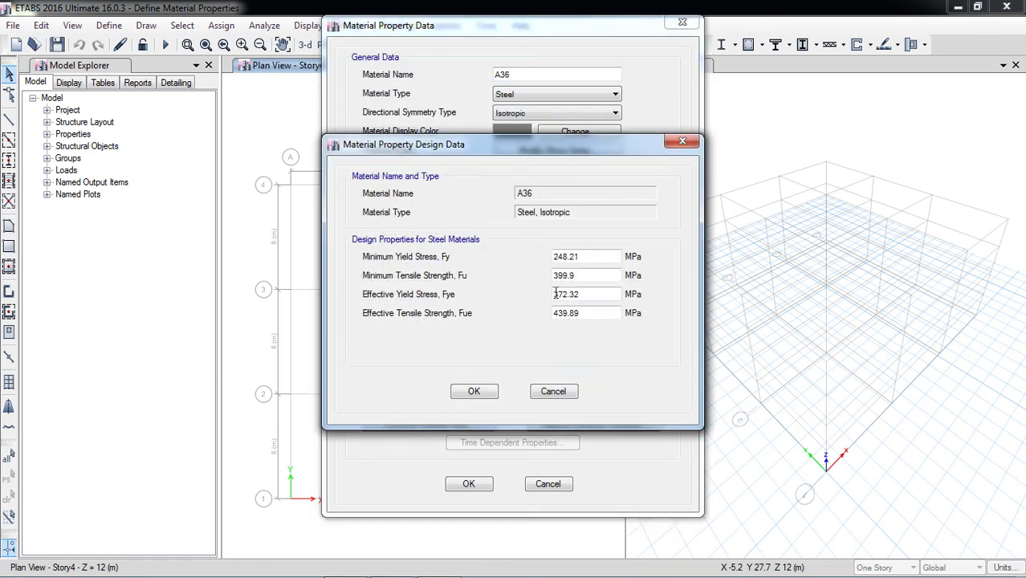
{"action": "left_click_drag", "start_coordinate": [579, 257], "coordinate": [523, 261]}
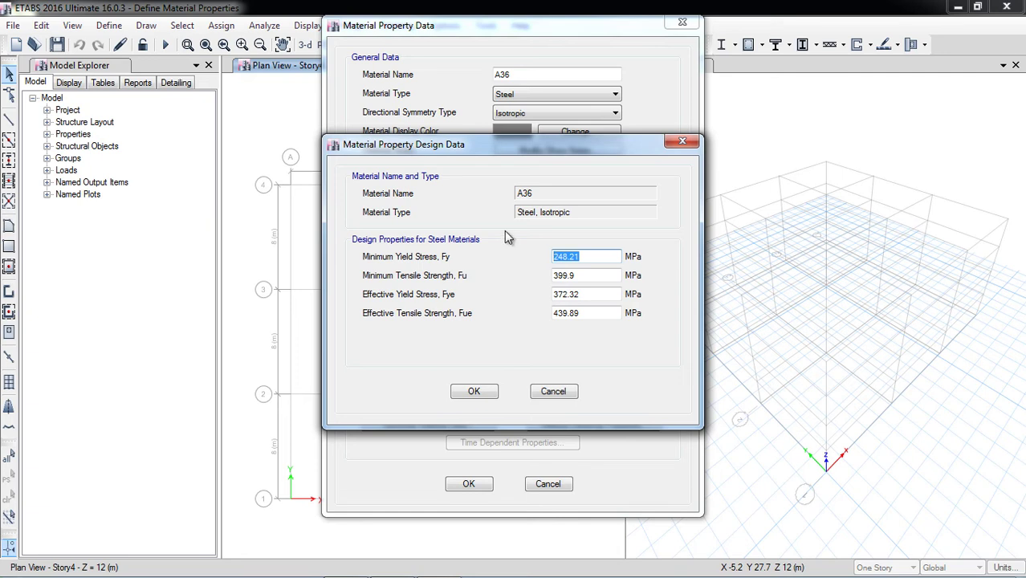
{"action": "type", "text": "250"}
{"action": "left_click", "coordinate": [595, 275]}
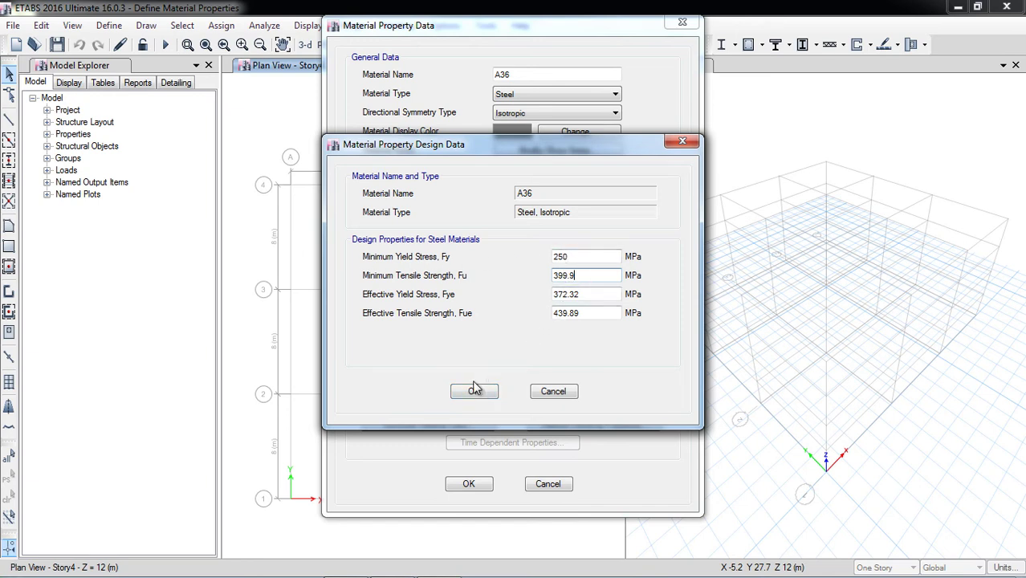
{"action": "left_click", "coordinate": [574, 275]}
{"action": "left_click", "coordinate": [472, 390]}
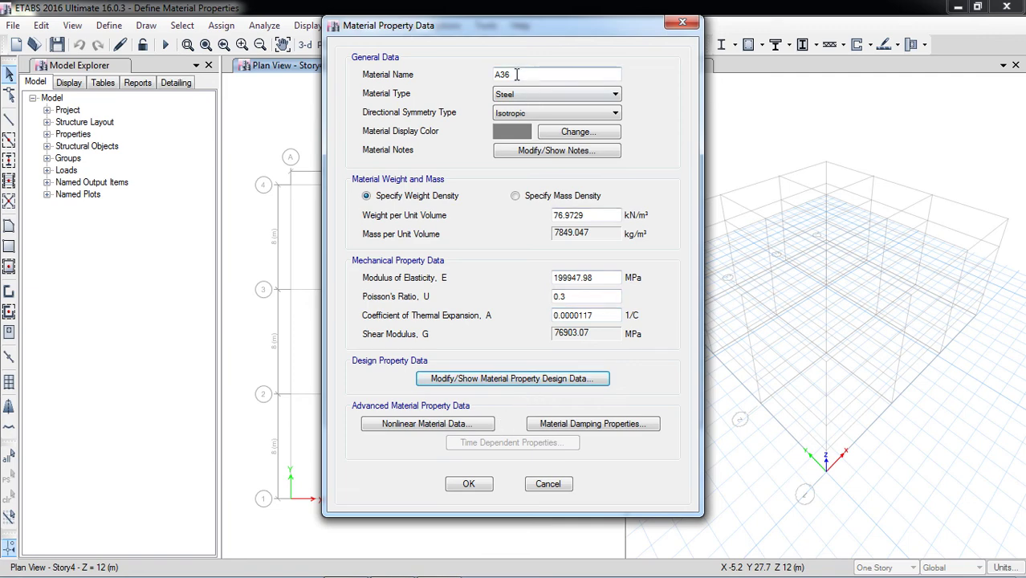
- Prefix the steel's name with 'fy=250 MPa (Steel Sec)' to get 'fy=250 MPa (Steel Sec)A36' and save it
{"action": "left_click", "coordinate": [495, 74]}
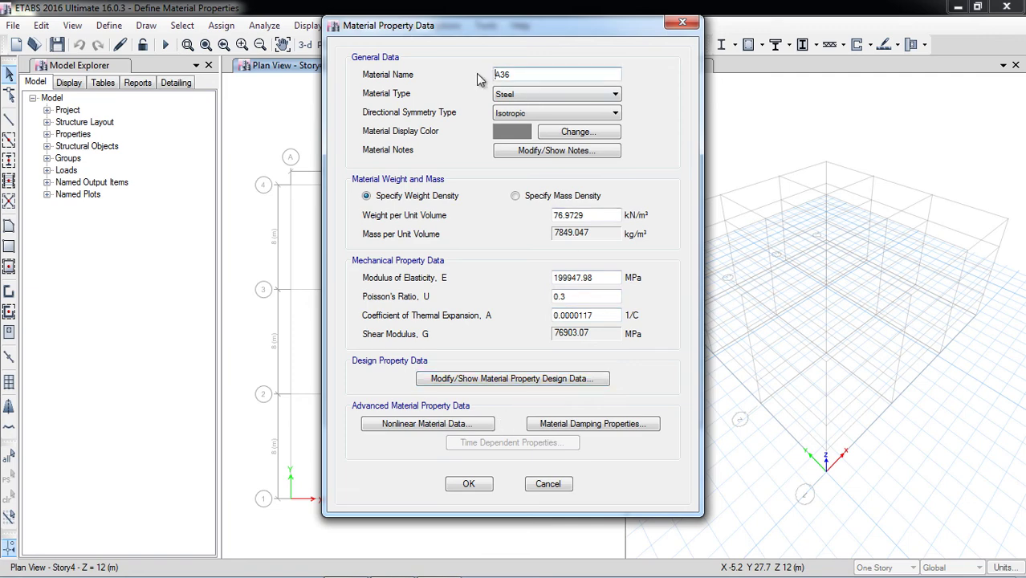
{"action": "type", "text": "fy=250 MPa (Ste"}
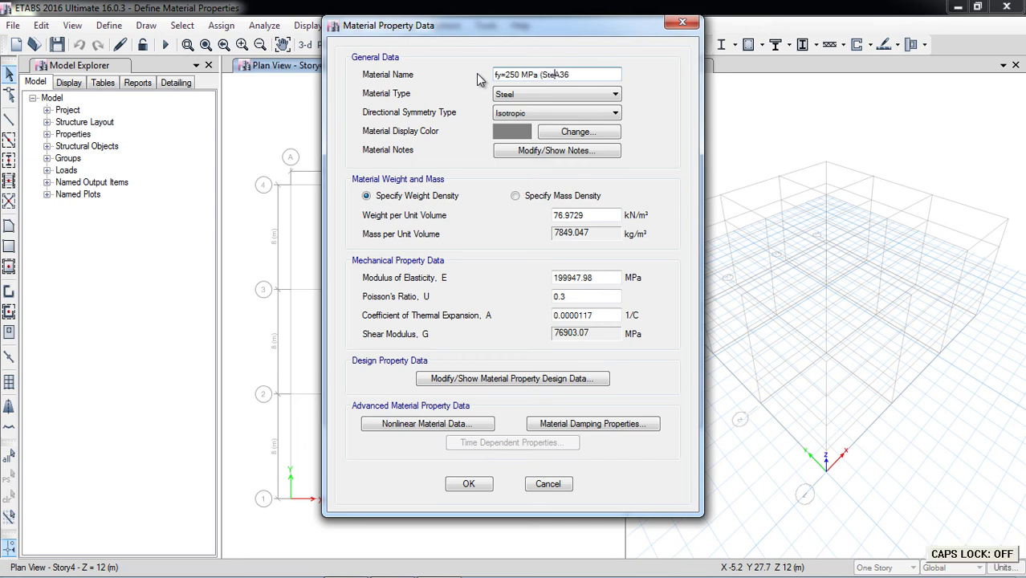
{"action": "type", "text": "el"}
{"action": "key", "text": "Caps_Lock"}
{"action": "type", "text": "S"}
{"action": "key", "text": "Caps_Lock"}
{"action": "type", "text": "ec"}
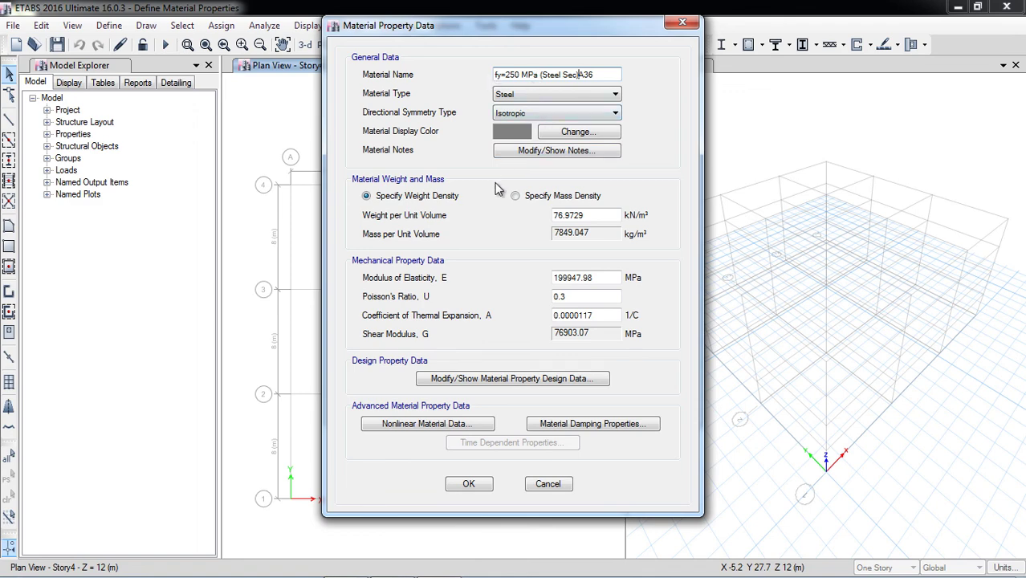
{"action": "left_click", "coordinate": [469, 483]}
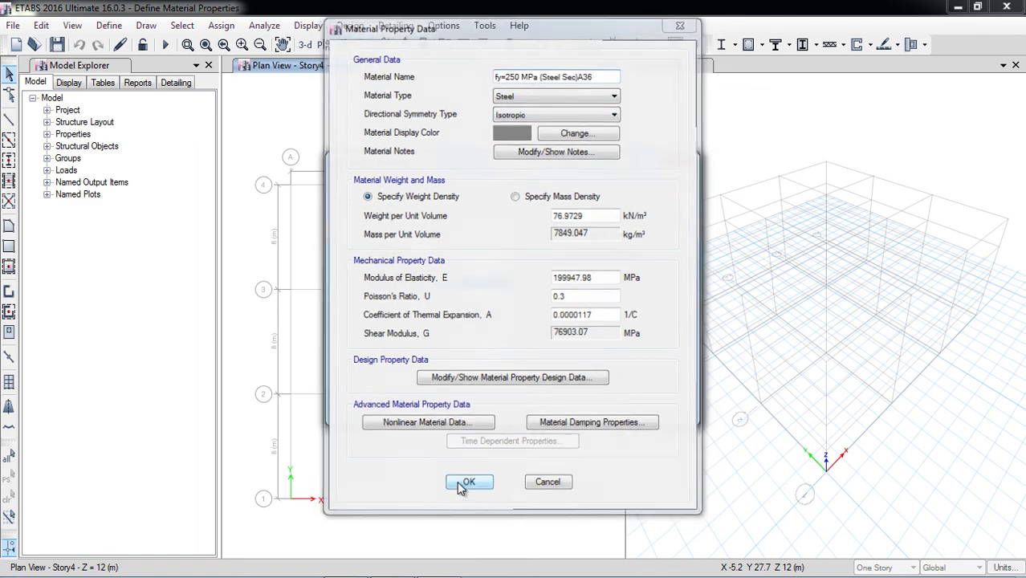